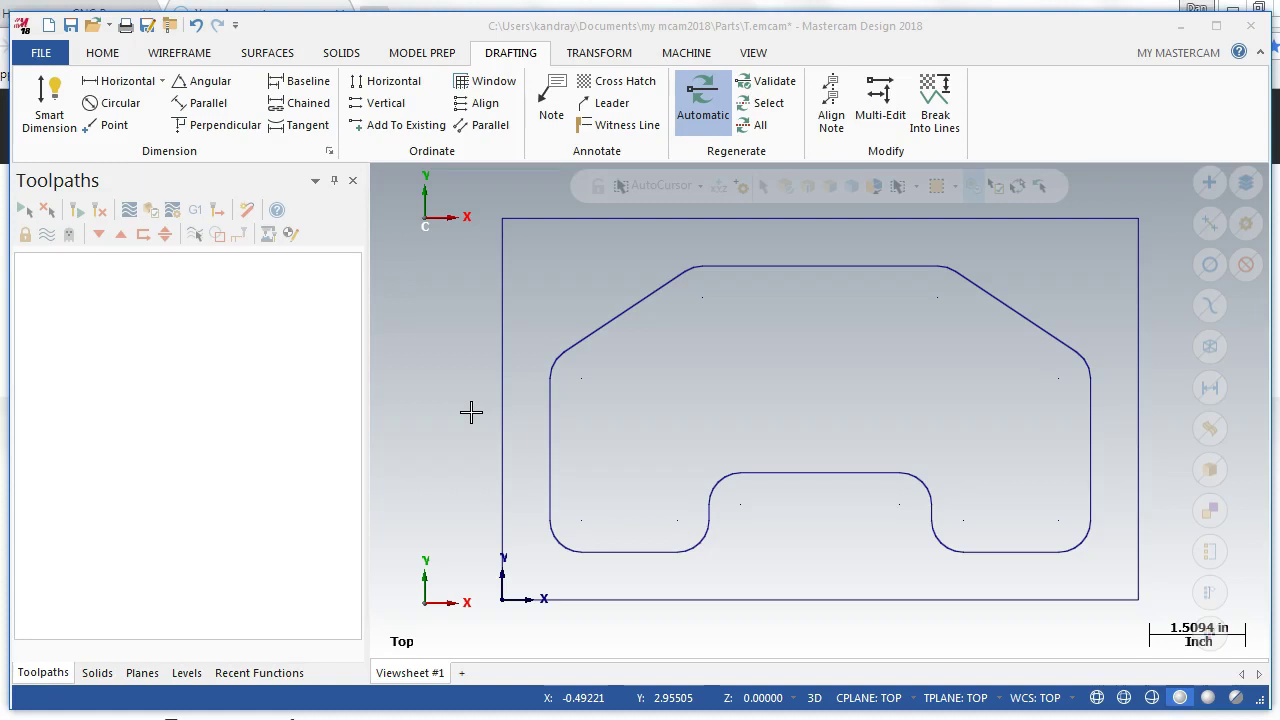
Zoom out so the whole T.emcam part outline sits smaller with space around it.
{"action": "left_click", "coordinate": [471, 432]}
{"action": "scroll", "coordinate": [475, 434], "scroll_direction": "down", "scroll_amount": 3}
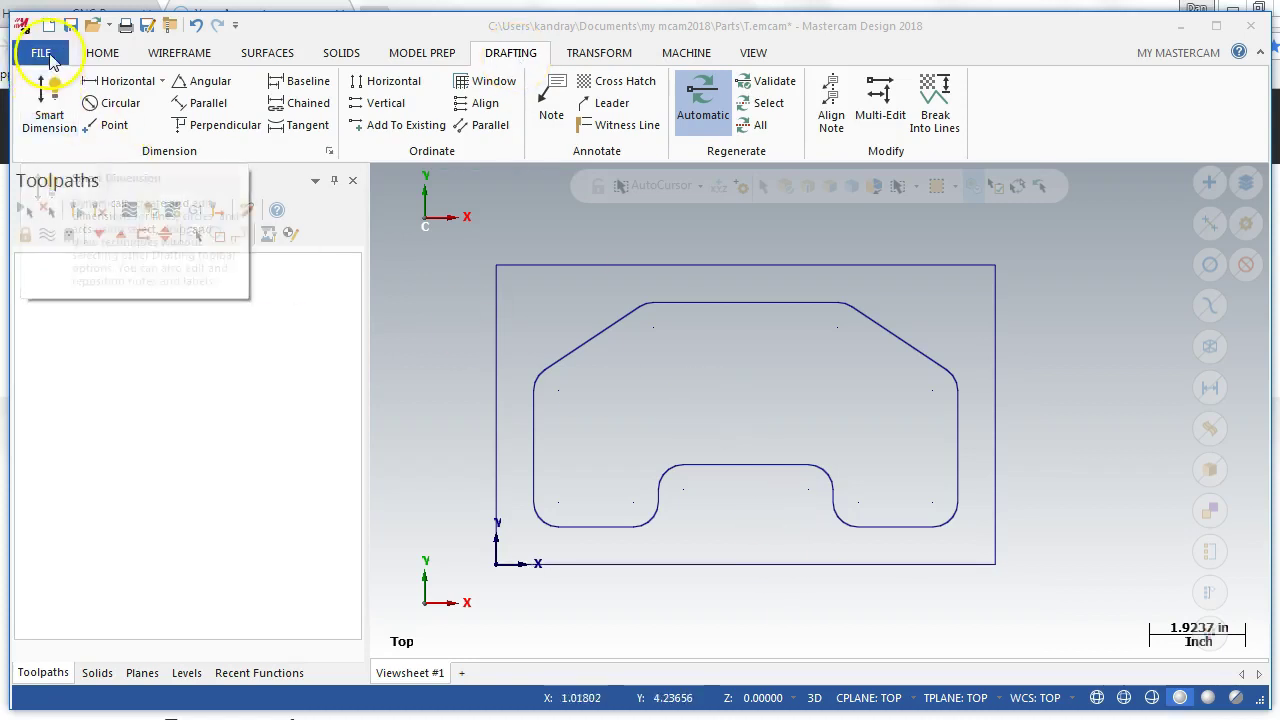
In System Configuration, set Dimension Text height to 0.125, giving a 0.0625 tolerance height.
{"action": "left_click", "coordinate": [40, 52]}
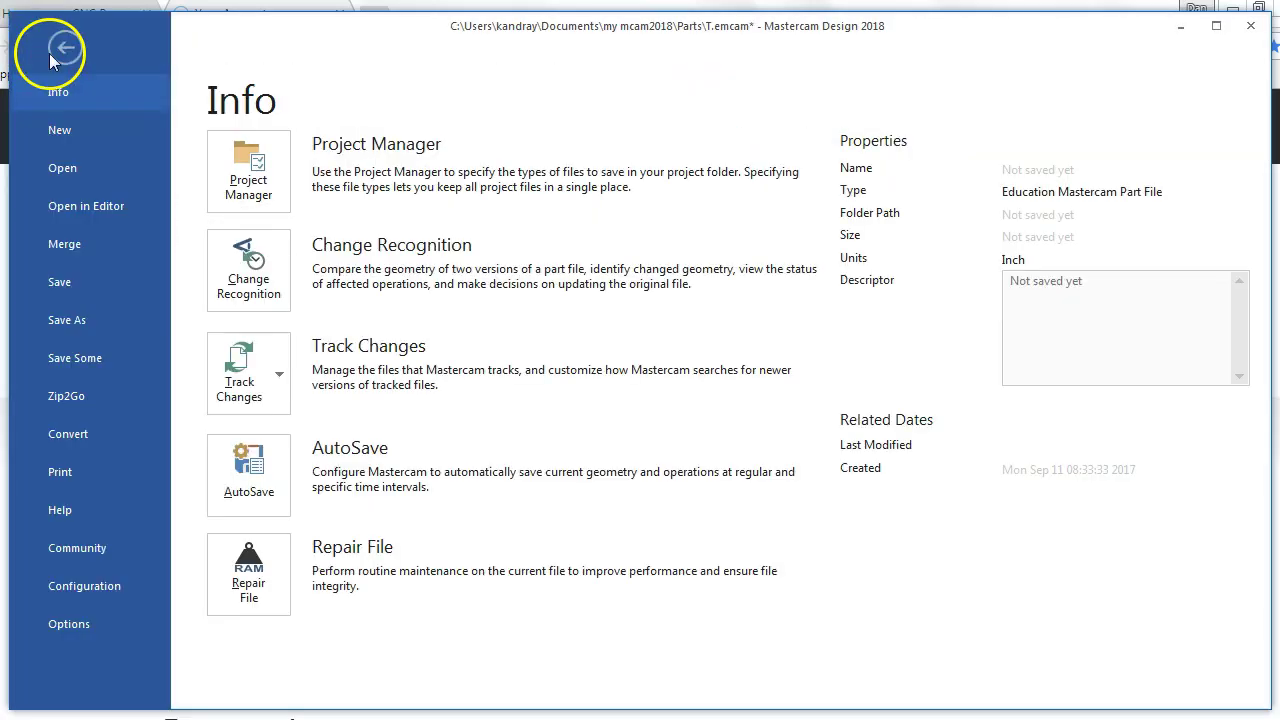
{"action": "left_click", "coordinate": [96, 589]}
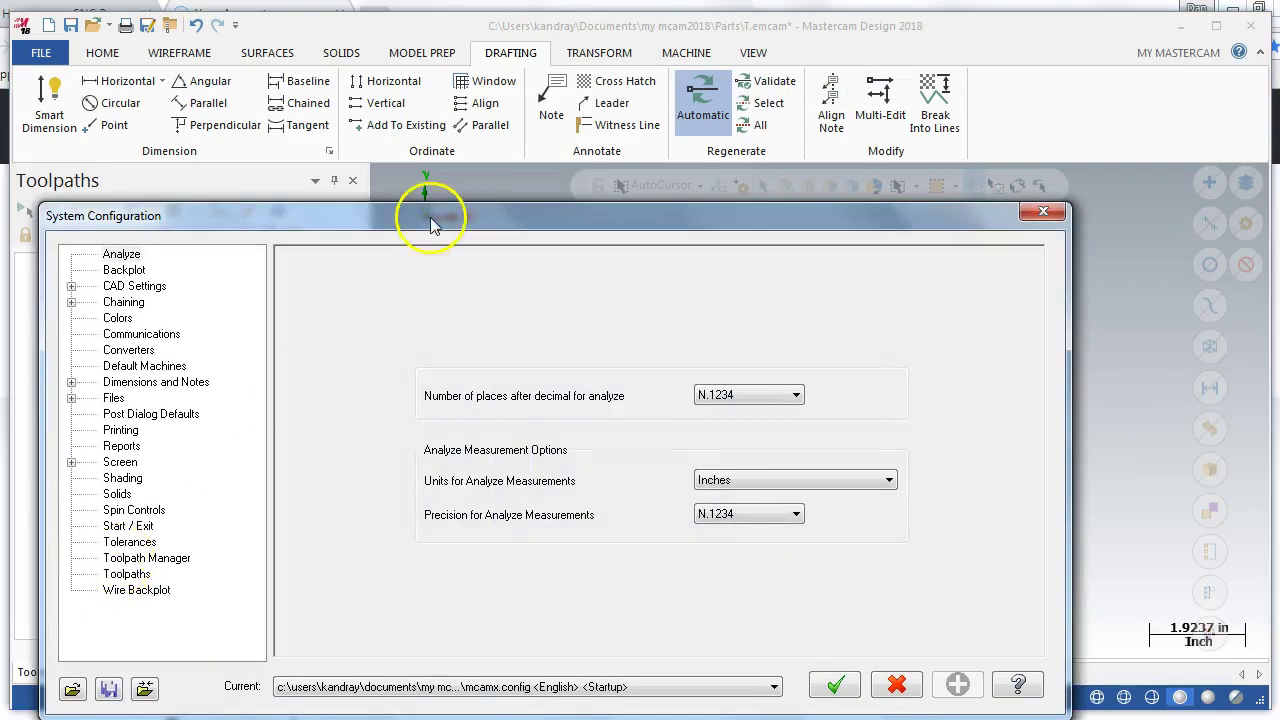
{"action": "left_click_drag", "start_coordinate": [430, 216], "coordinate": [486, 89]}
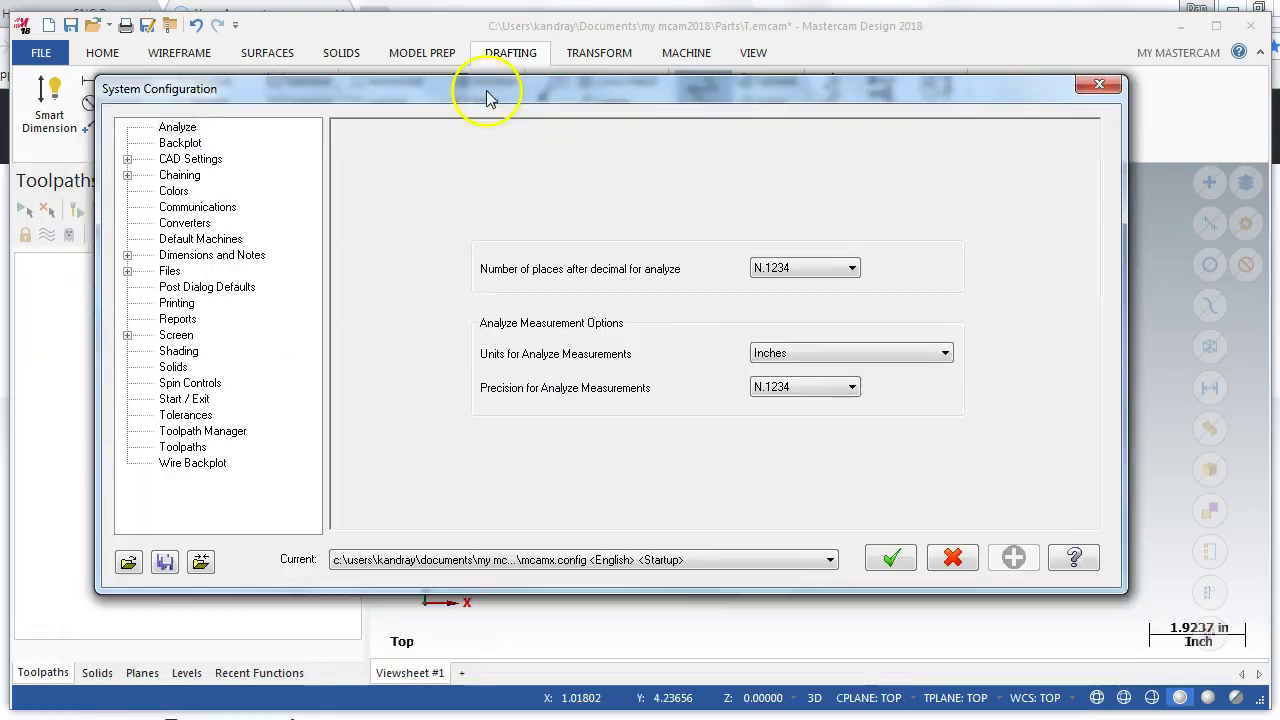
{"action": "left_click", "coordinate": [127, 255]}
{"action": "left_click", "coordinate": [248, 274]}
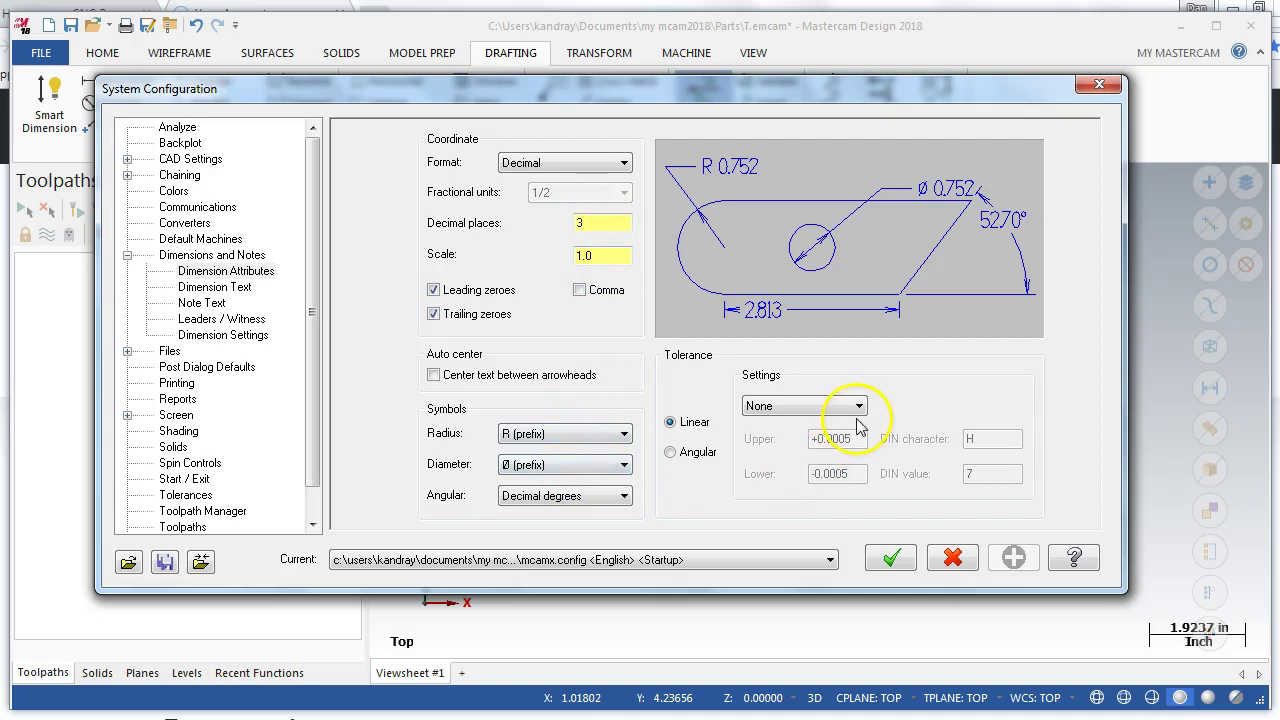
{"action": "left_click", "coordinate": [218, 287]}
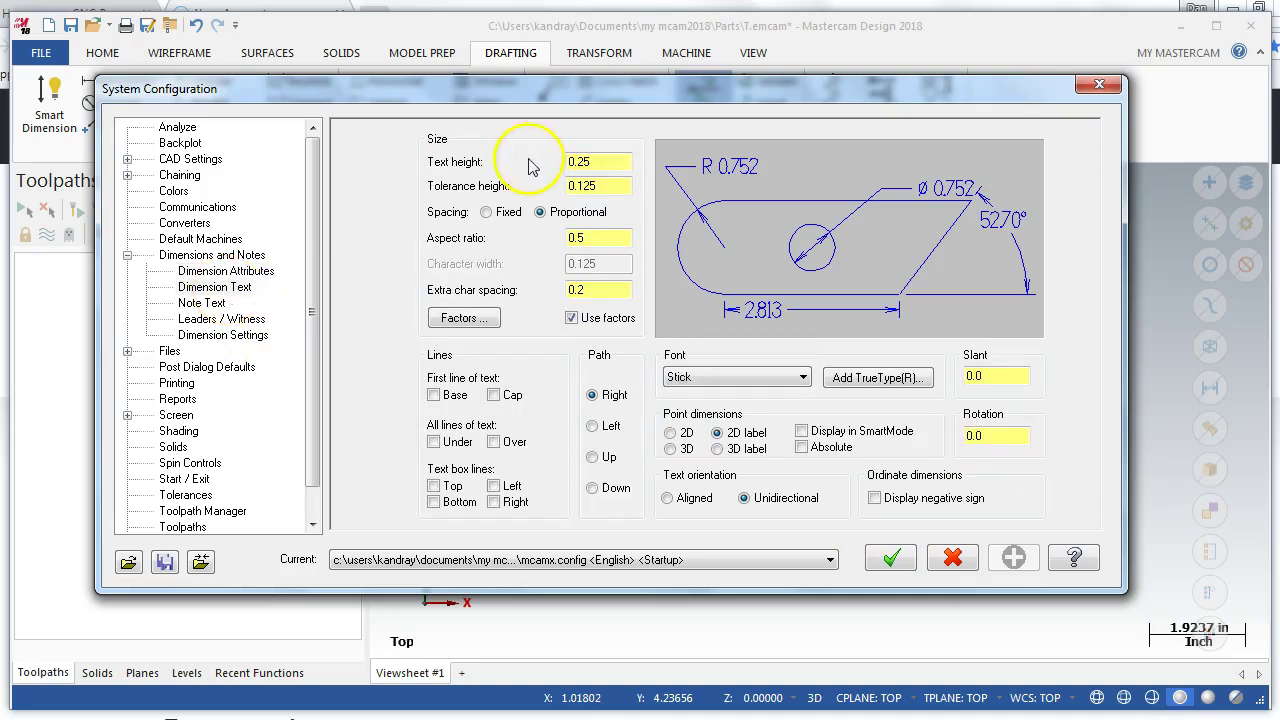
{"action": "double_click", "coordinate": [580, 162]}
{"action": "type", "text": "0.125"}
{"action": "key", "text": "Tab"}
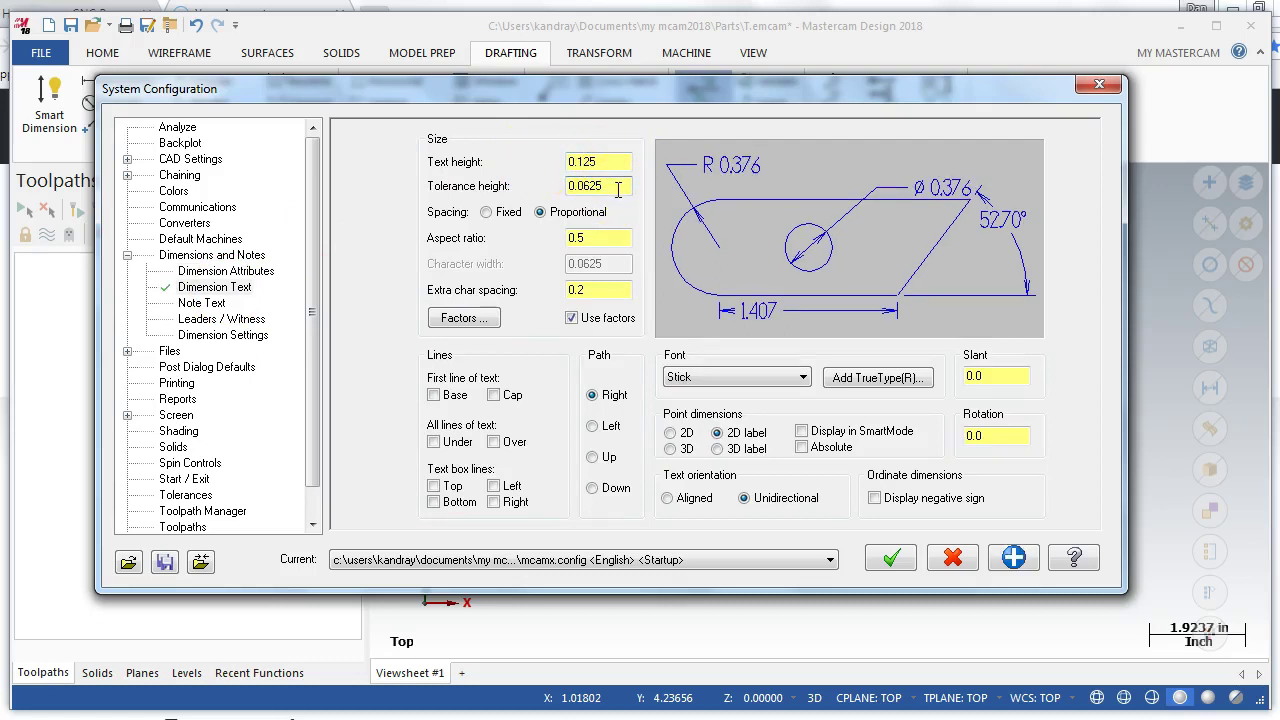
{"action": "left_click", "coordinate": [575, 287]}
Set the Note Text height to 0.125 as well.
{"action": "left_click", "coordinate": [203, 302]}
{"action": "left_click", "coordinate": [580, 165]}
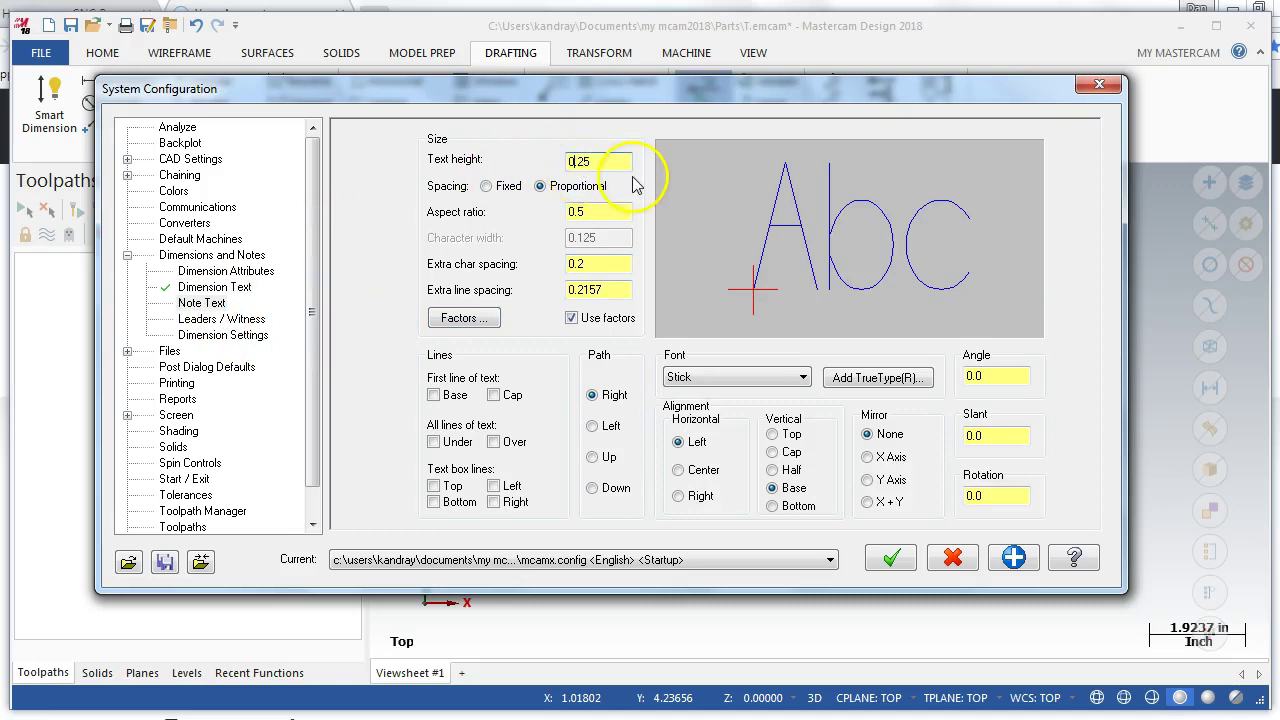
{"action": "left_click", "coordinate": [572, 161]}
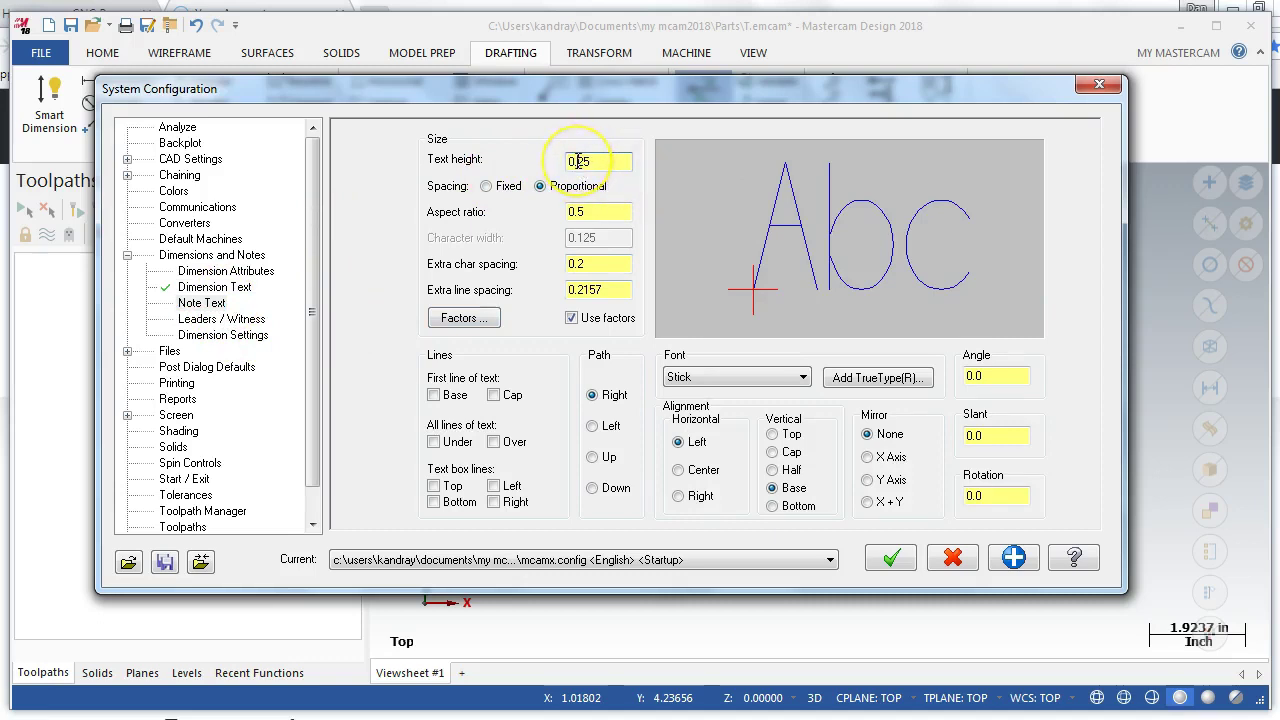
{"action": "type", "text": "1"}
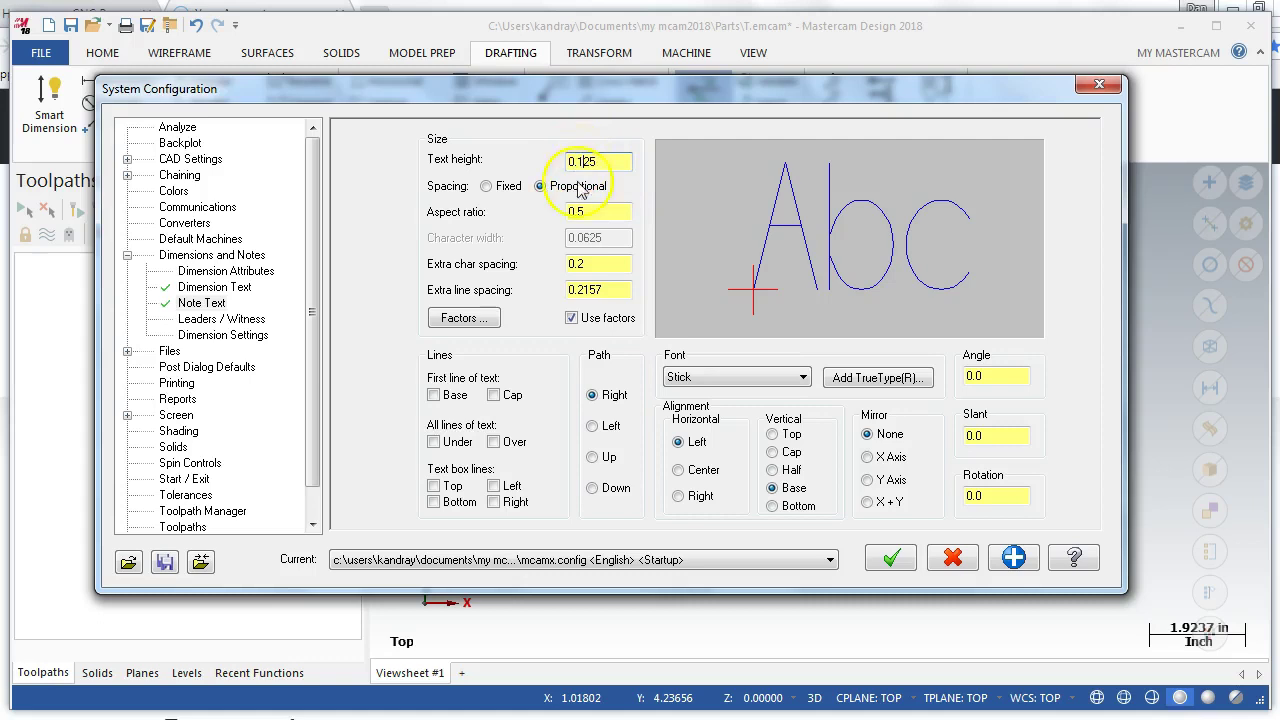
{"action": "left_click", "coordinate": [589, 212]}
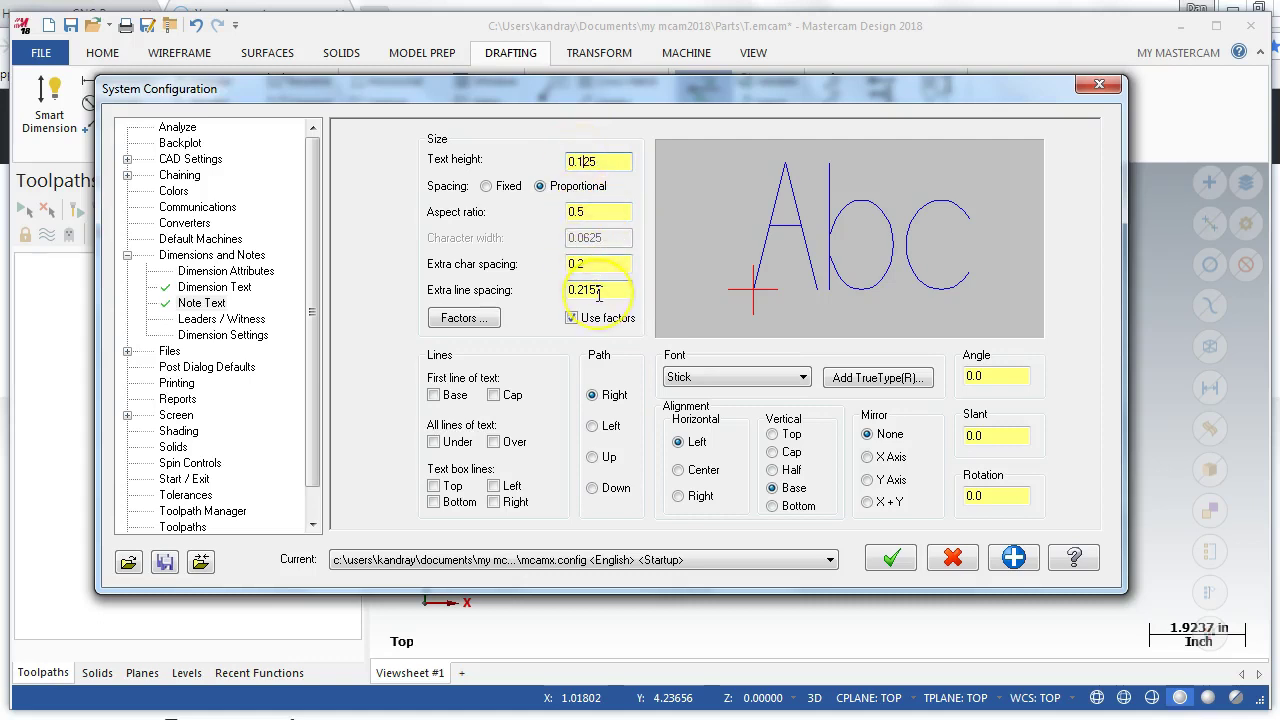
{"action": "left_click", "coordinate": [226, 320]}
Set the Leaders / Witness arrowhead height to 0.125.
{"action": "left_click", "coordinate": [1008, 432]}
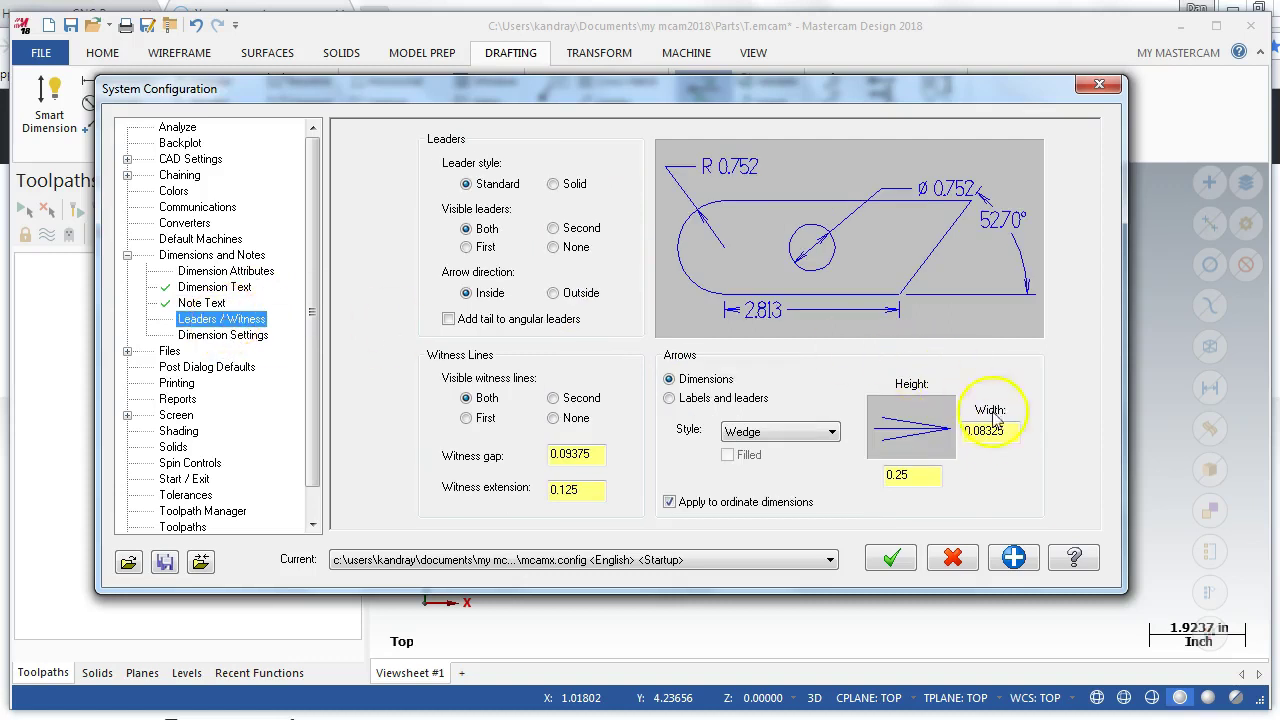
{"action": "left_click", "coordinate": [898, 477]}
{"action": "type", "text": "1"}
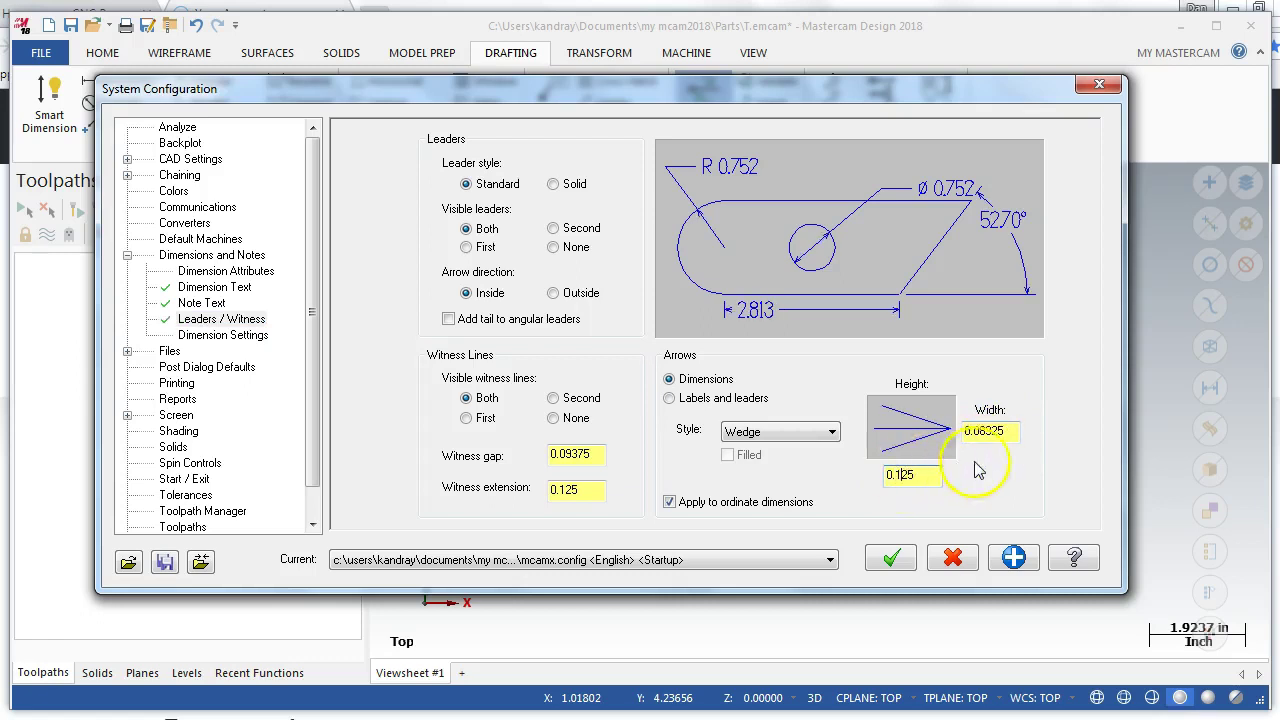
{"action": "left_click", "coordinate": [1005, 430]}
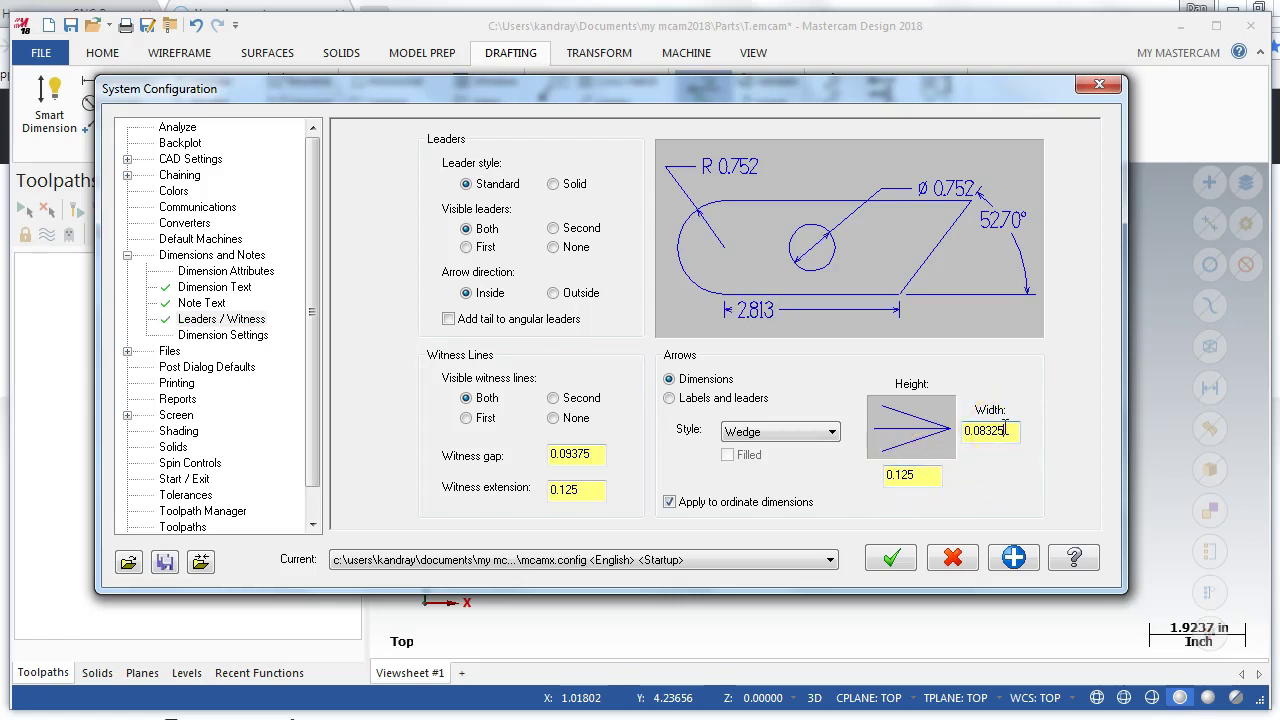
{"action": "left_click", "coordinate": [222, 336]}
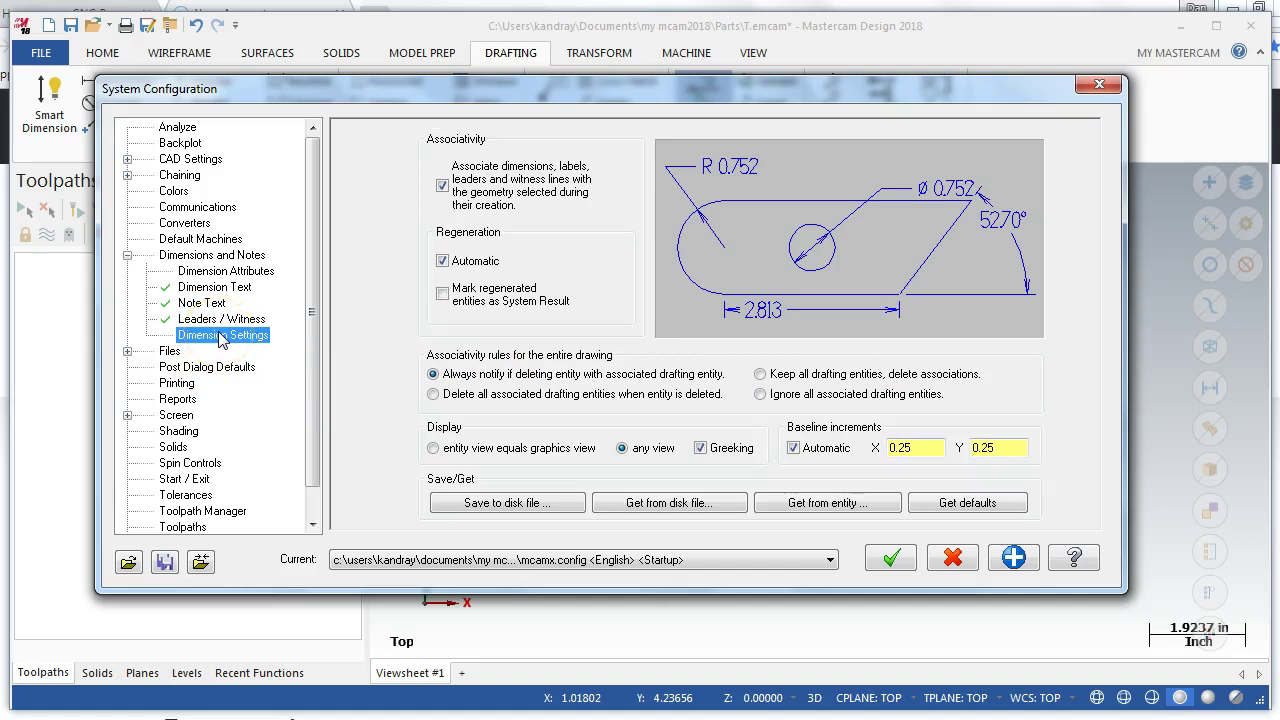
{"action": "left_click", "coordinate": [876, 562]}
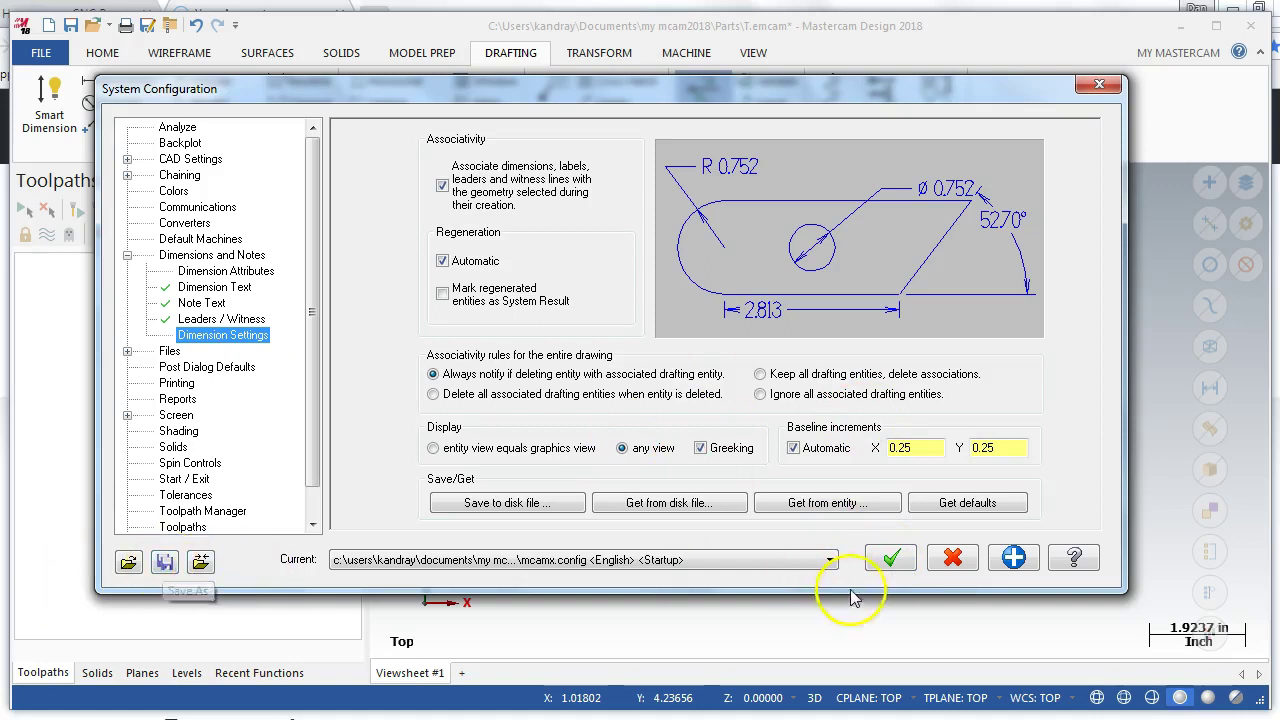
Accept the configuration and save the drafting settings to mcamx.config.
{"action": "left_click", "coordinate": [886, 556]}
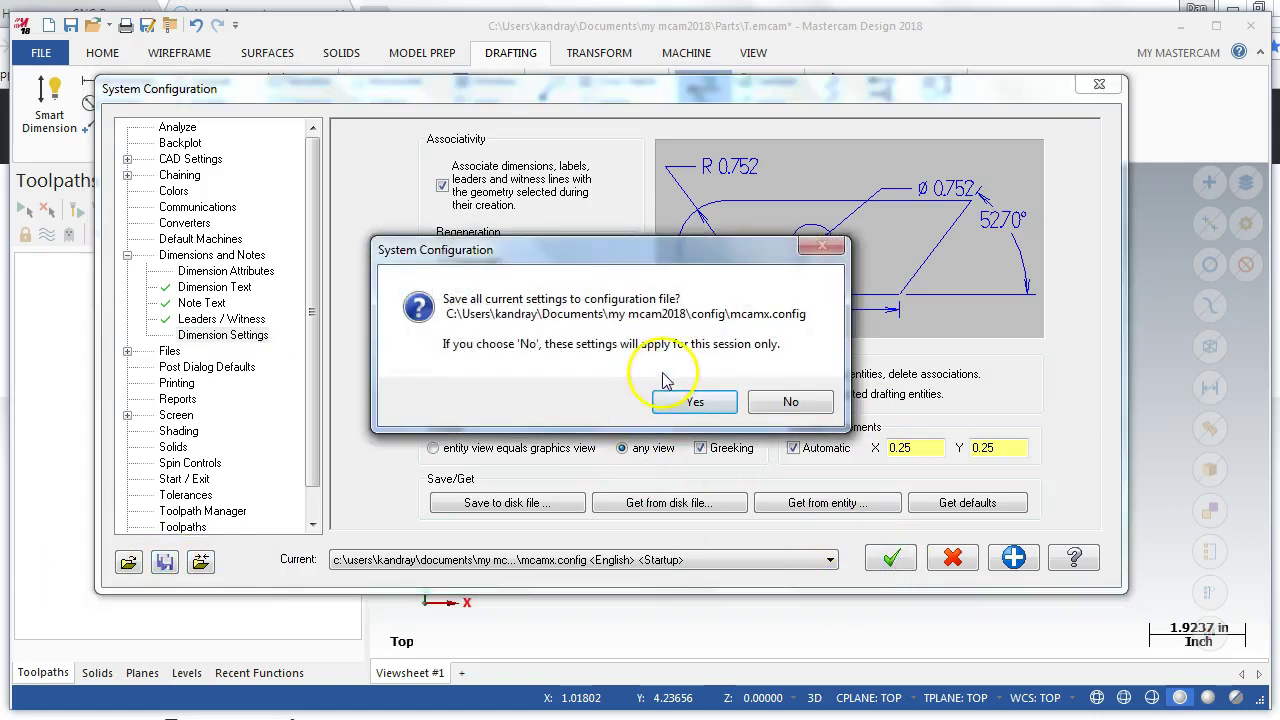
{"action": "left_click", "coordinate": [676, 402]}
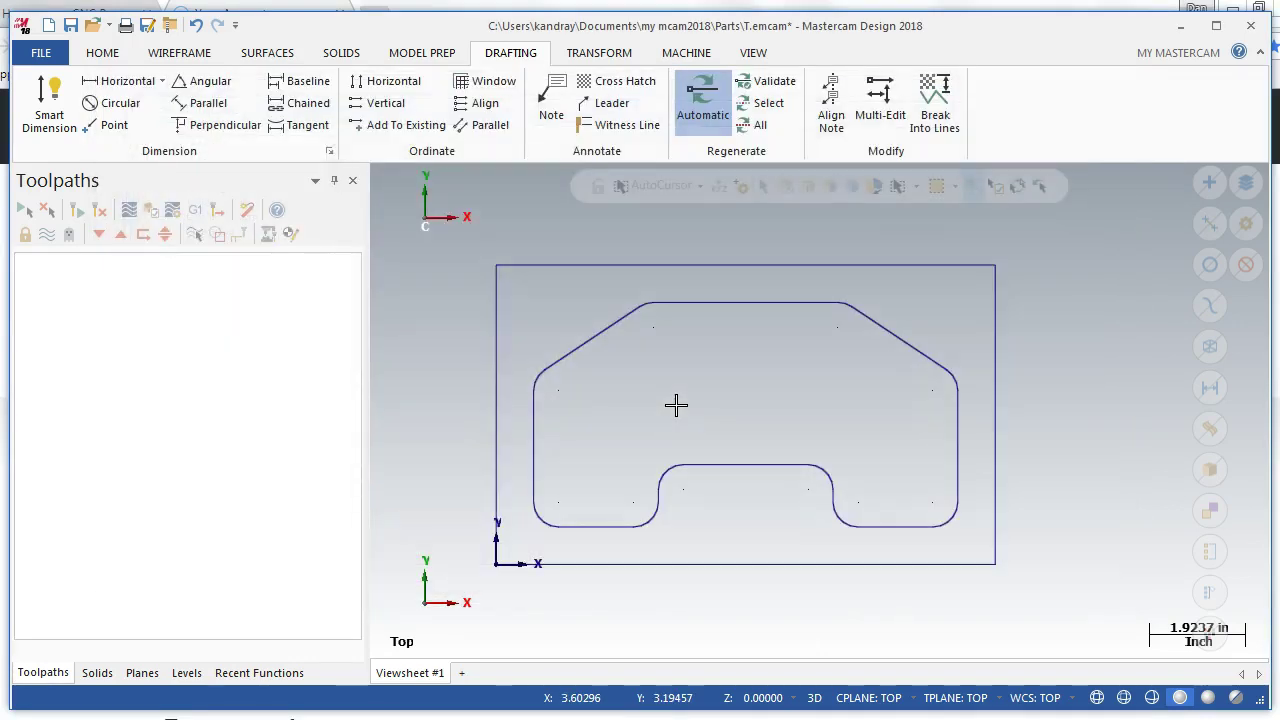
{"action": "left_click", "coordinate": [679, 400]}
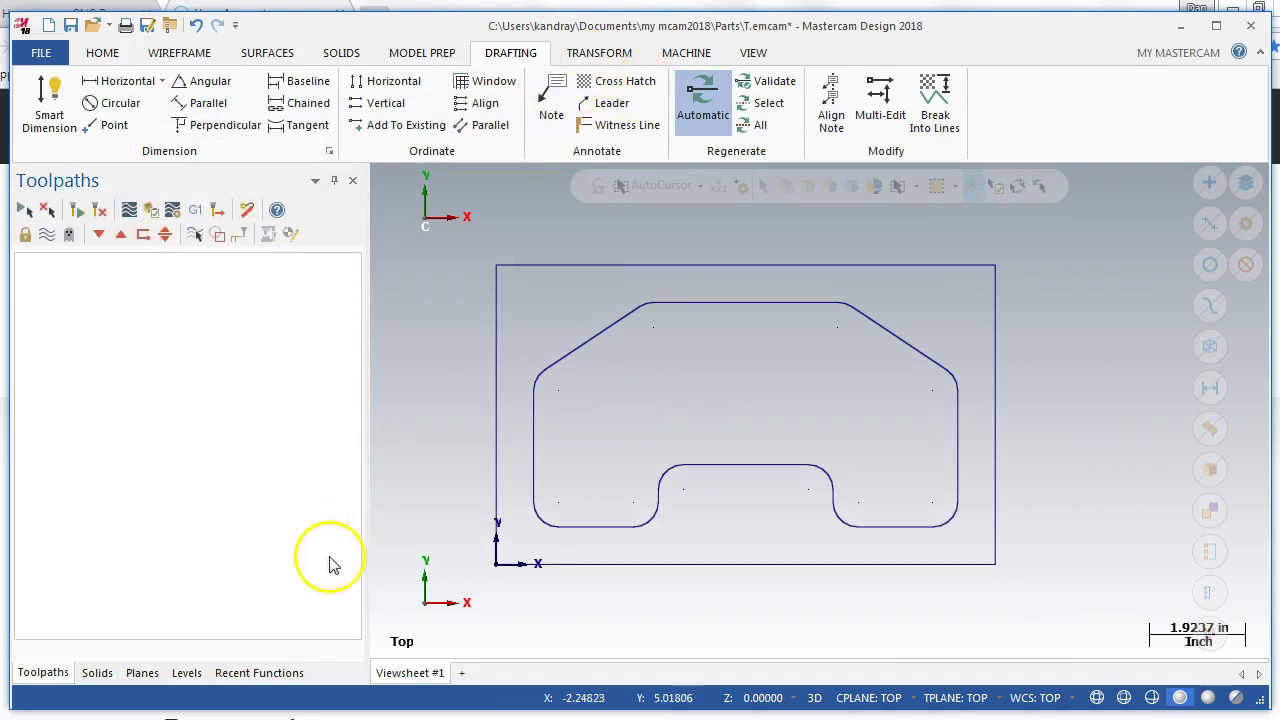
Create a new level 2 named Dims in the Levels manager.
{"action": "left_click", "coordinate": [185, 673]}
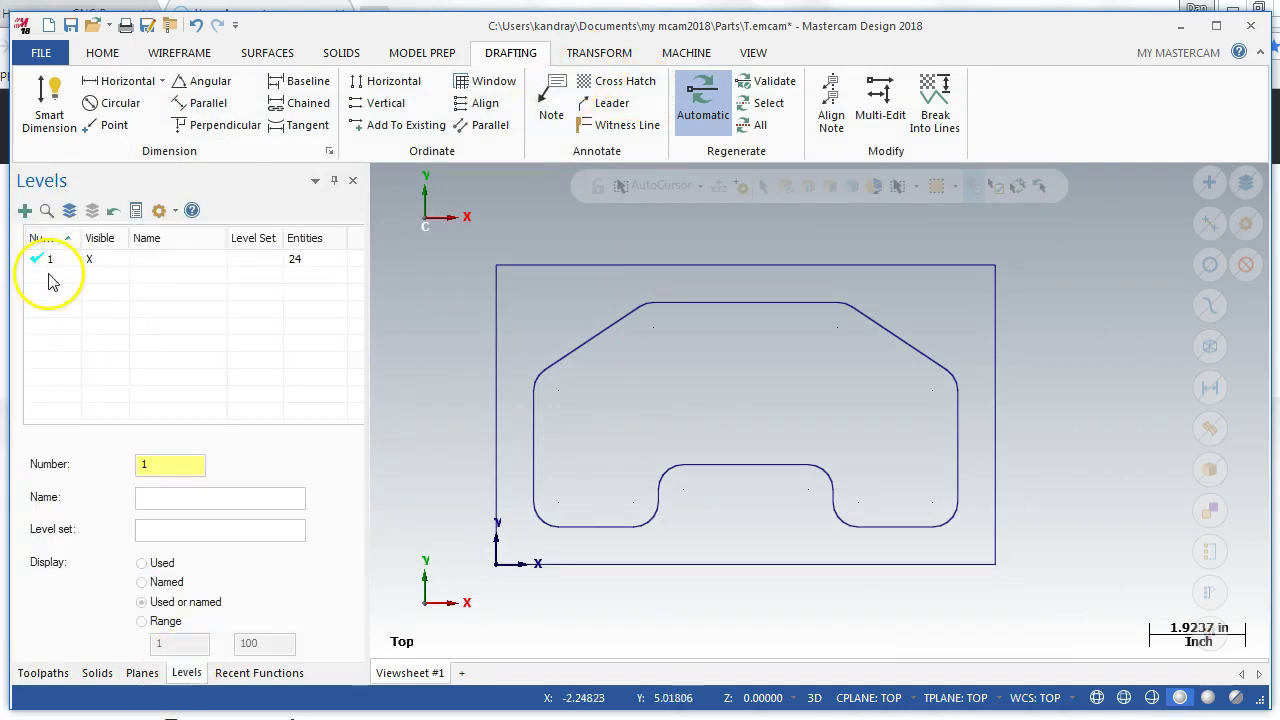
{"action": "left_click", "coordinate": [167, 463]}
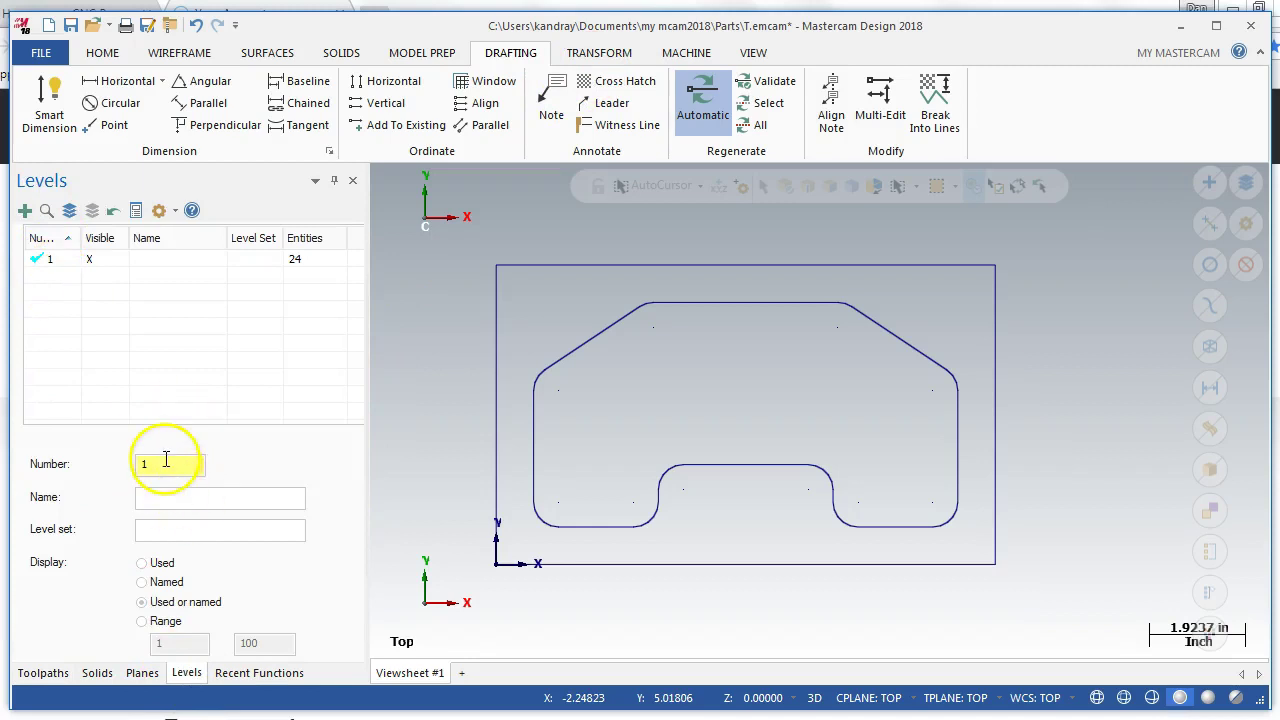
{"action": "double_click", "coordinate": [145, 463]}
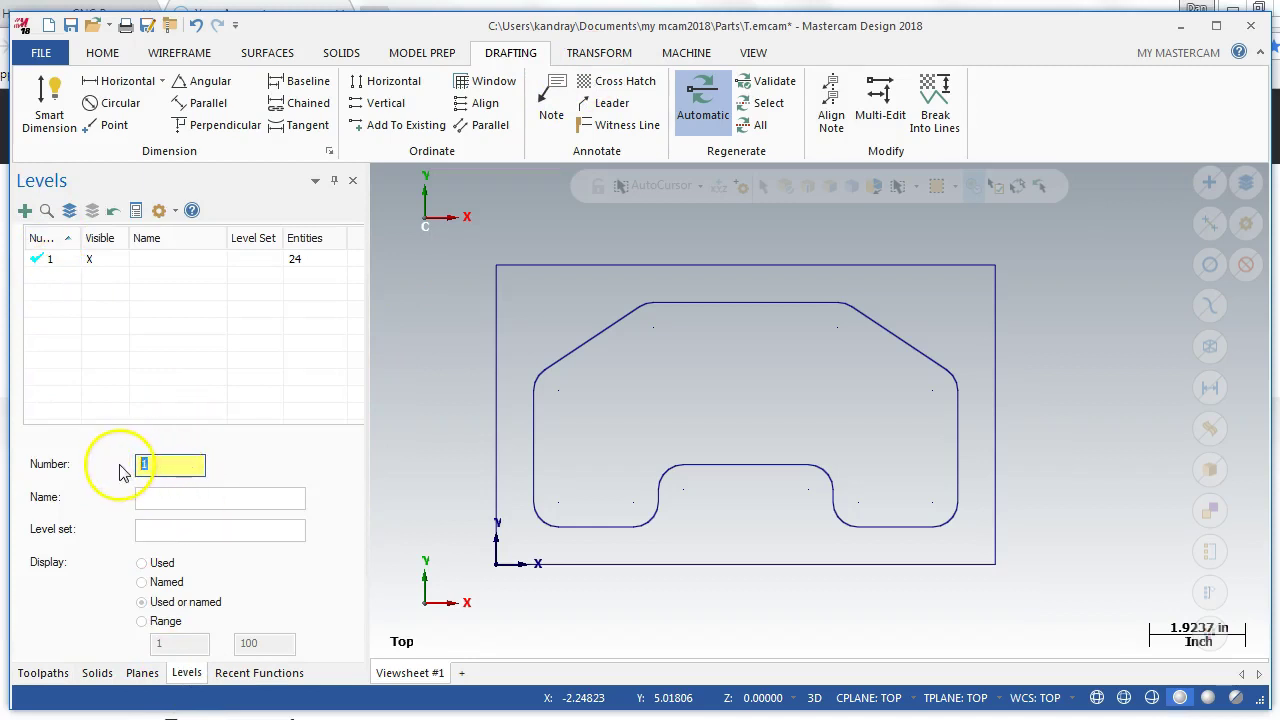
{"action": "type", "text": "2"}
{"action": "left_click", "coordinate": [194, 495]}
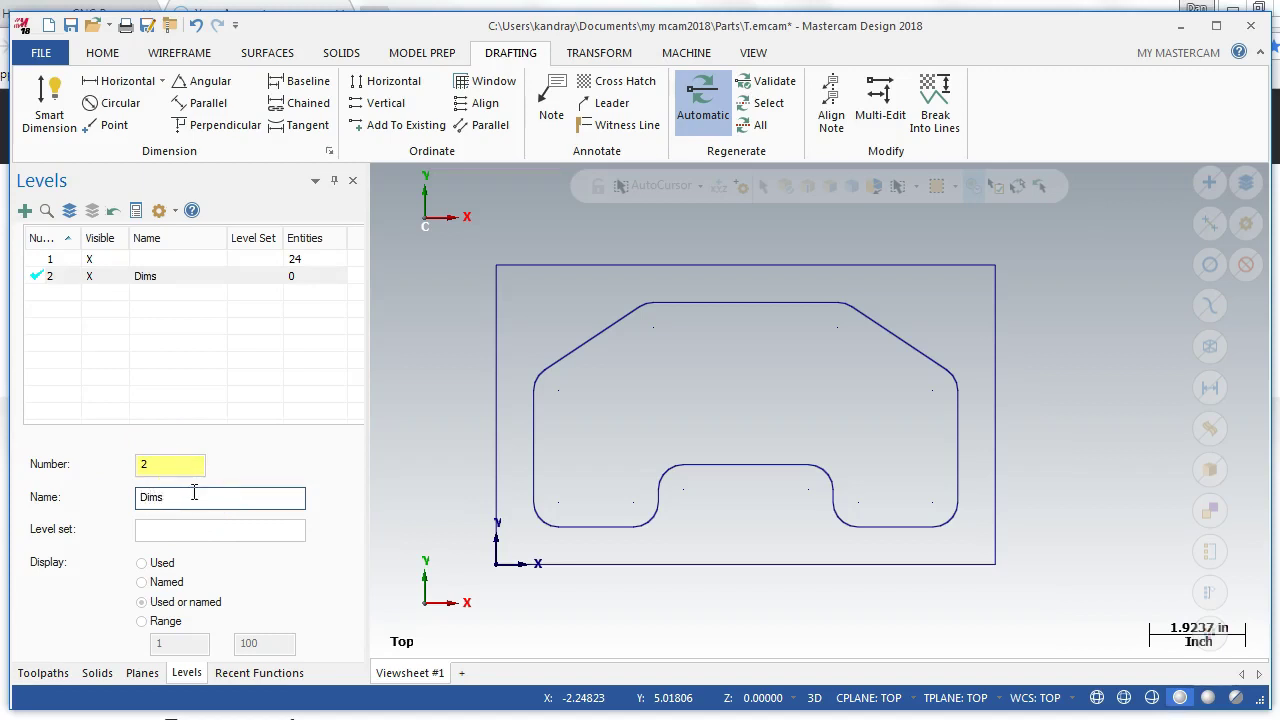
List only named levels and make level 1, with its 24 entities, current.
{"action": "left_click", "coordinate": [249, 584]}
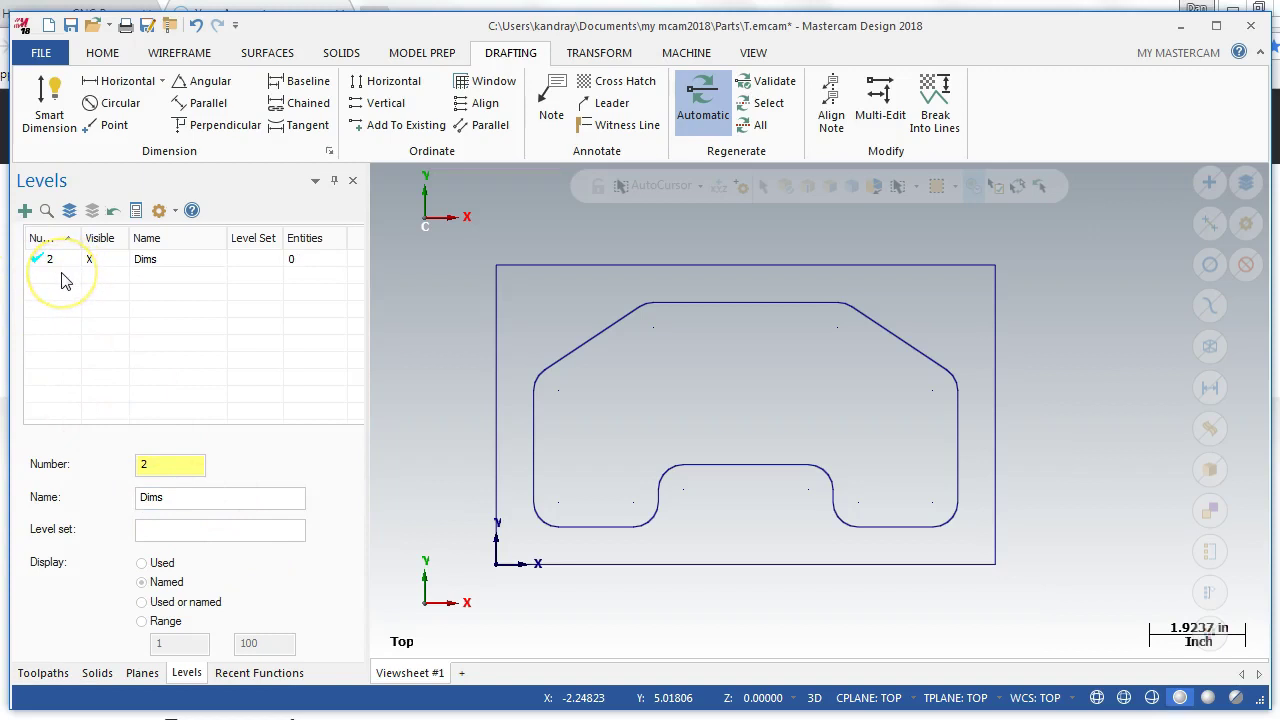
{"action": "left_click", "coordinate": [60, 274]}
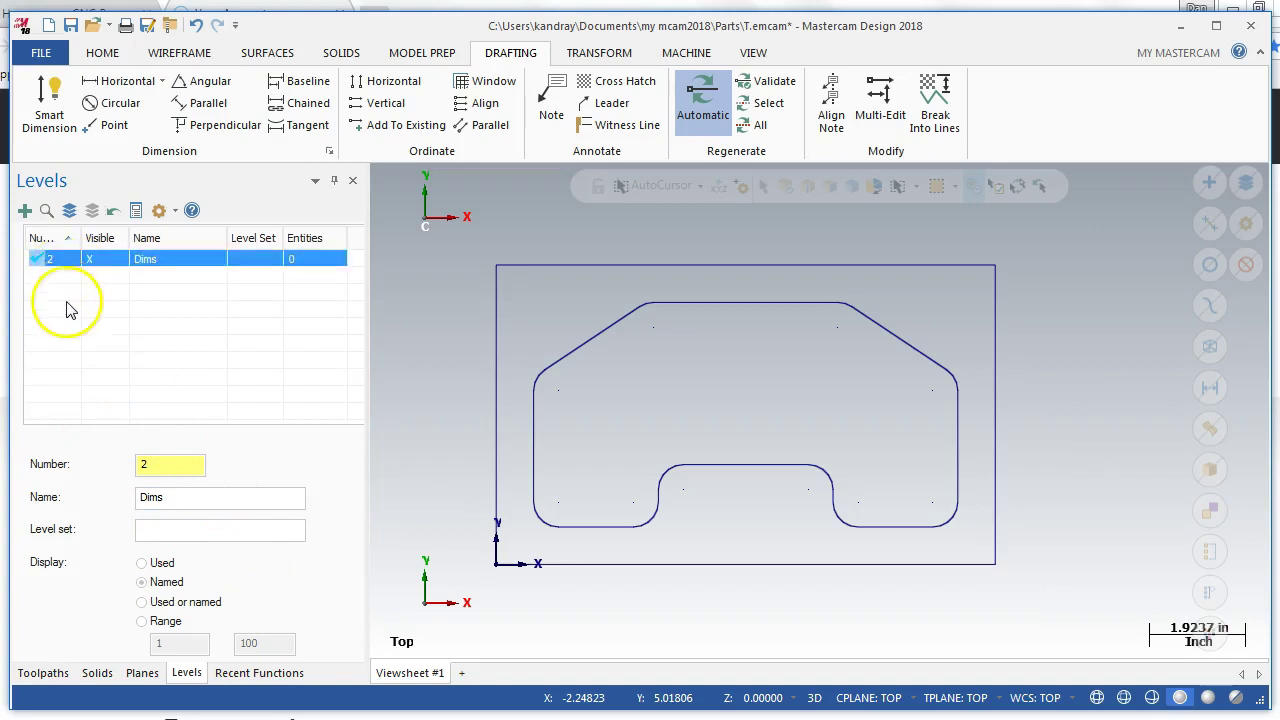
{"action": "left_click", "coordinate": [56, 279]}
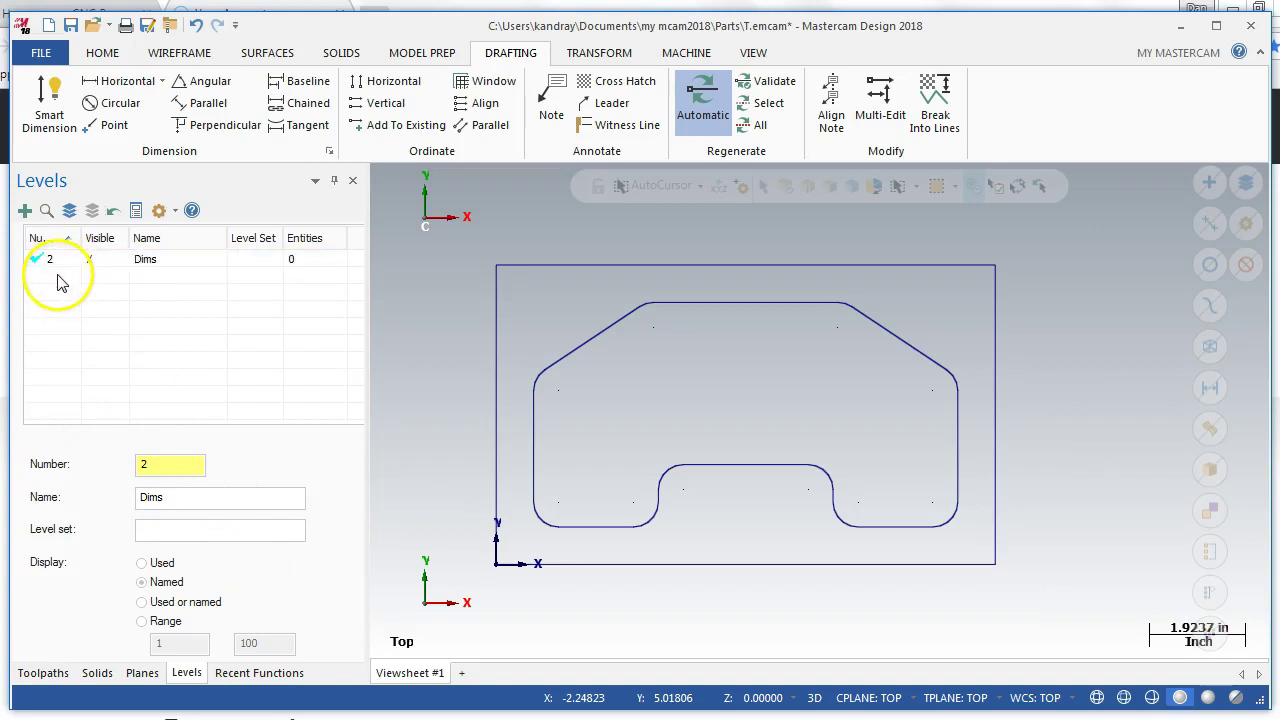
{"action": "double_click", "coordinate": [144, 462]}
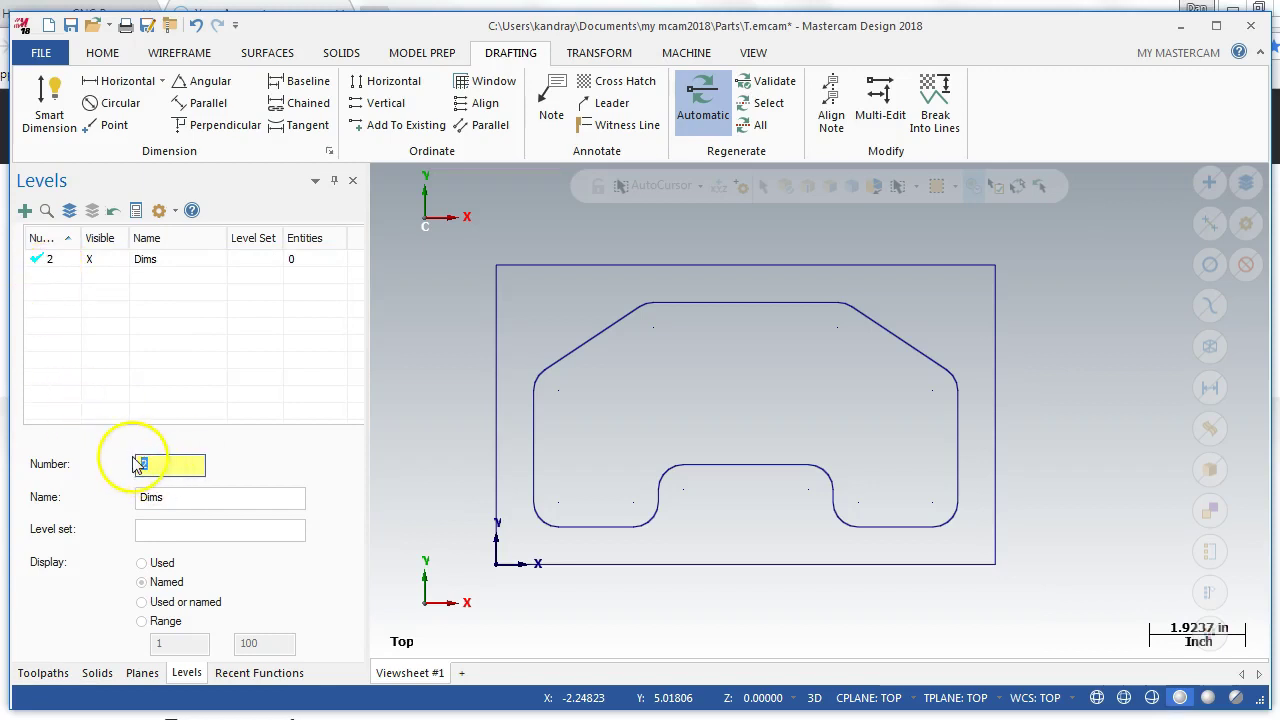
{"action": "type", "text": "1"}
{"action": "key", "text": "Return"}
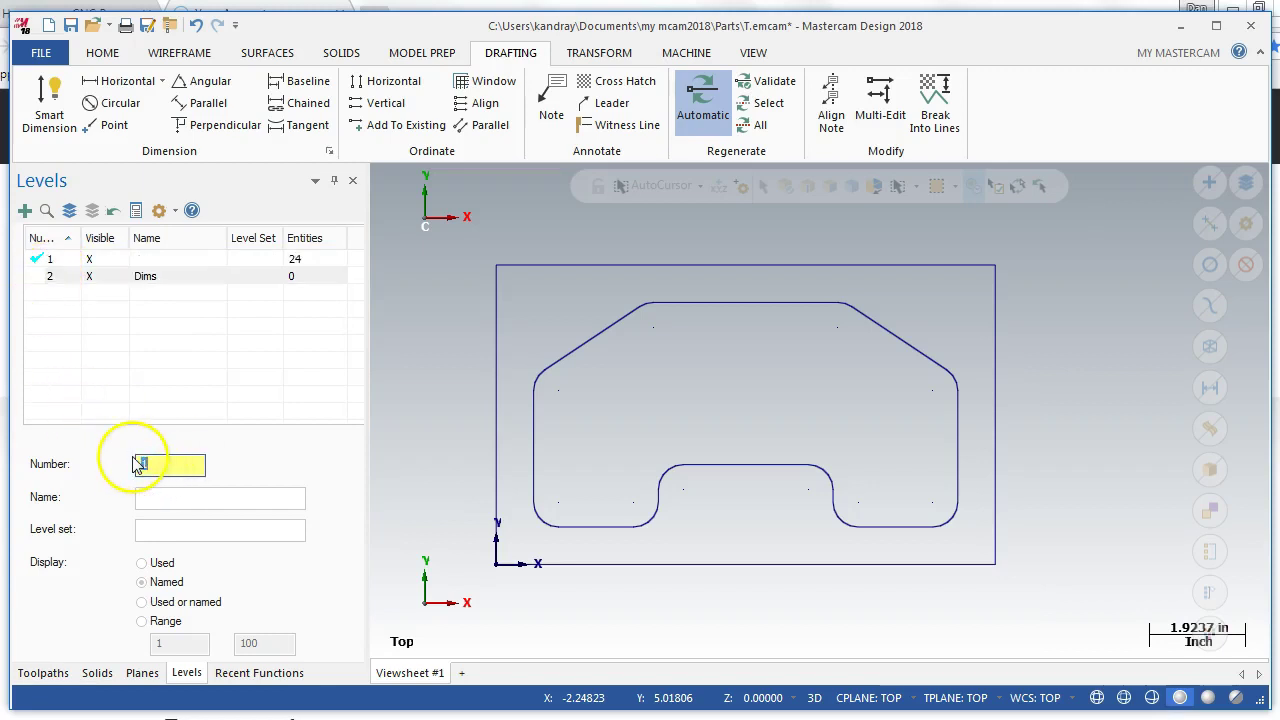
Name level 1 'Objects' and make level 2 Dims the active level.
{"action": "left_click", "coordinate": [182, 262]}
{"action": "left_click", "coordinate": [166, 500]}
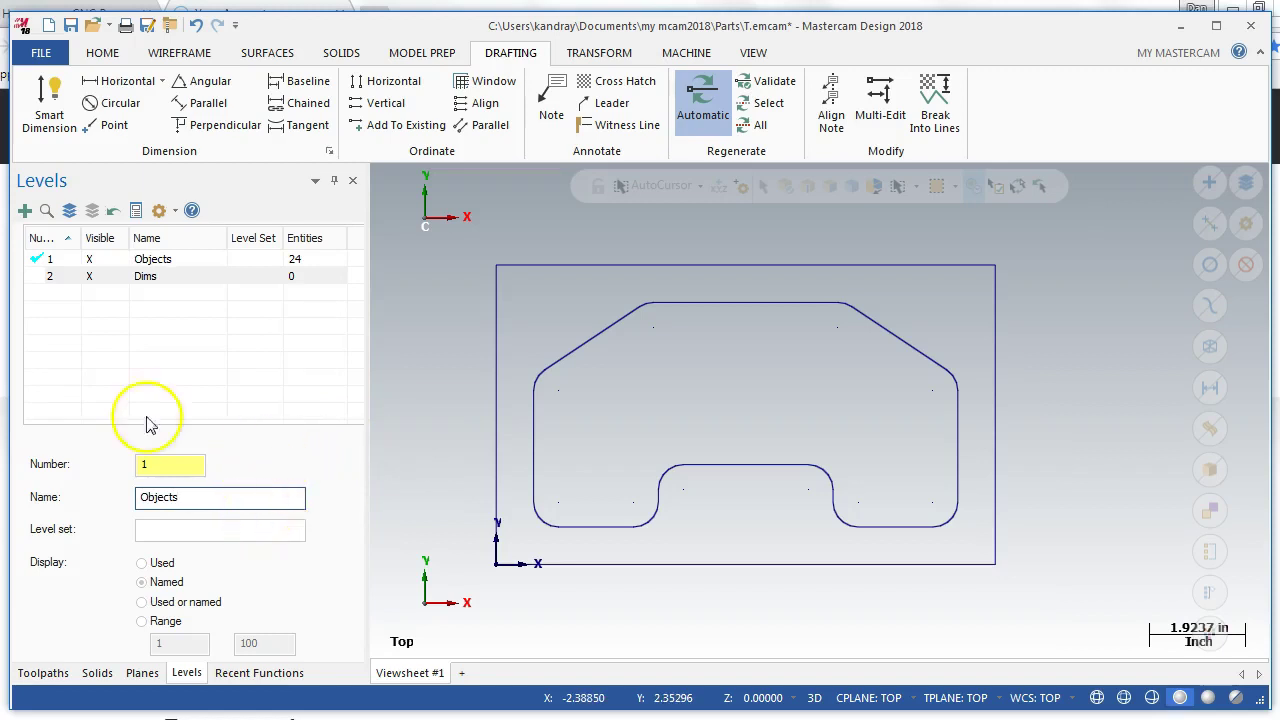
{"action": "left_click", "coordinate": [34, 280]}
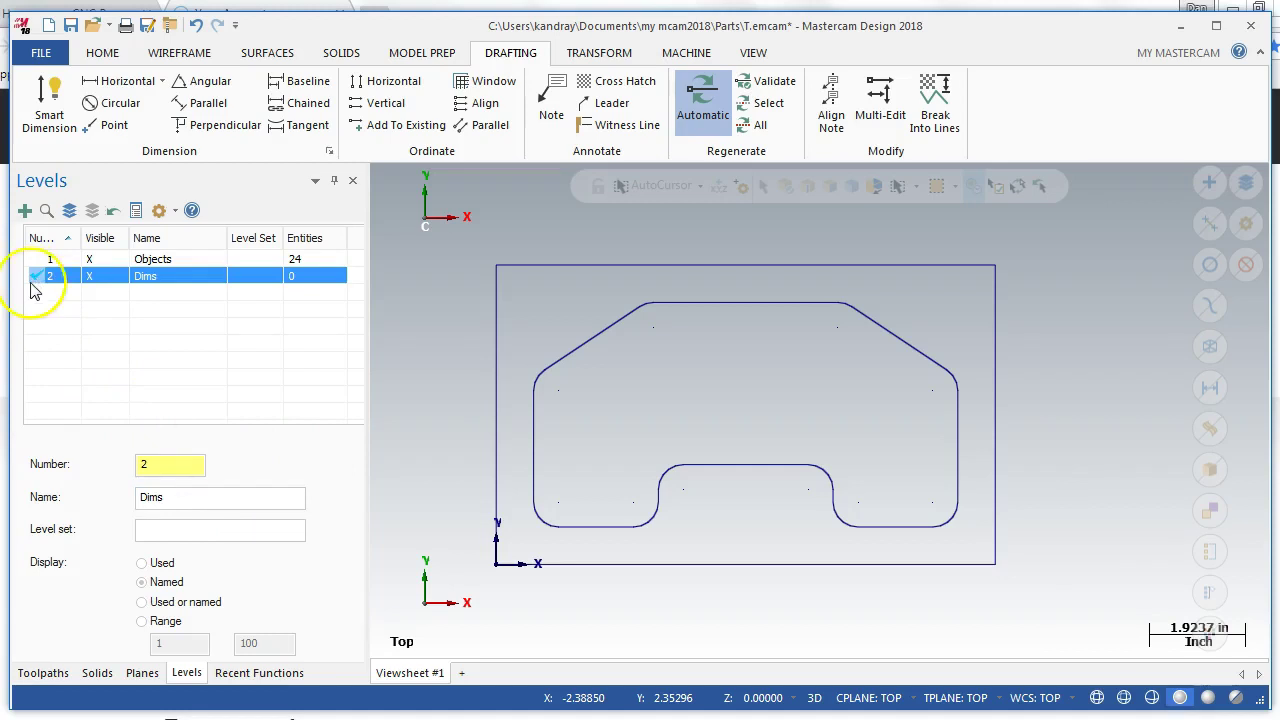
Choose magenta as the wireframe colour for new geometry.
{"action": "left_click", "coordinate": [110, 55]}
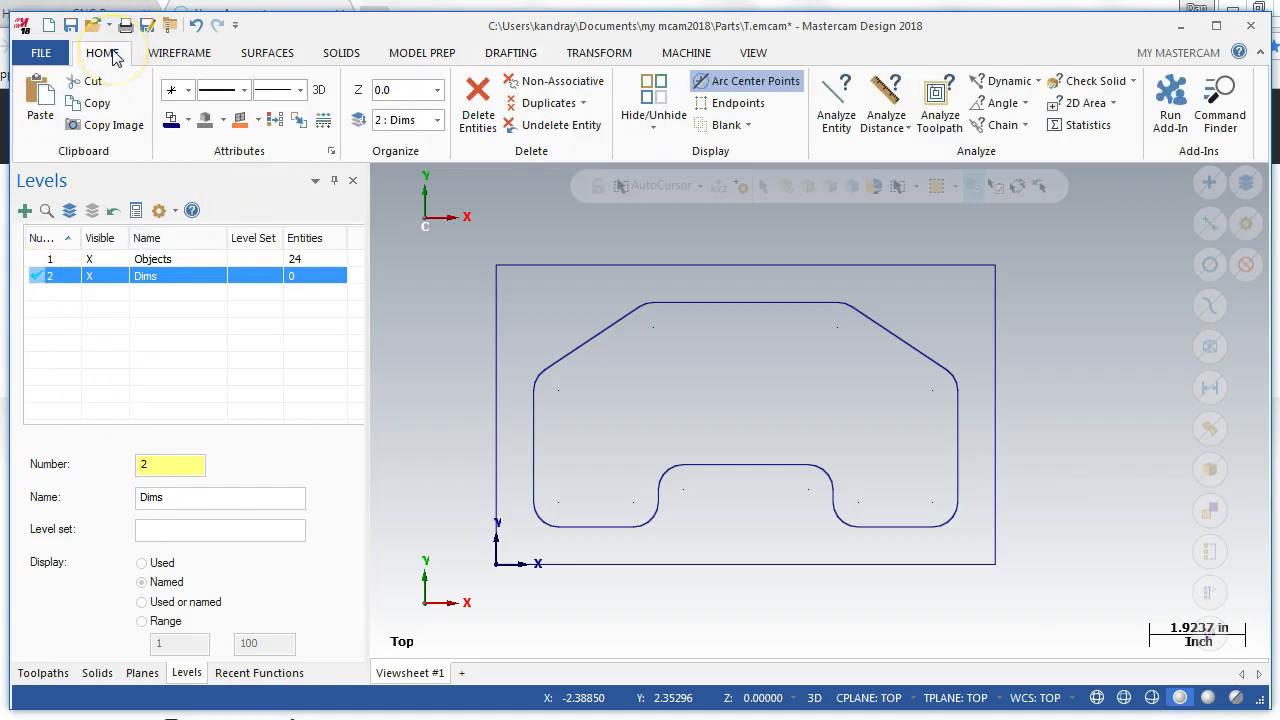
{"action": "left_click", "coordinate": [172, 130]}
{"action": "left_click", "coordinate": [188, 127]}
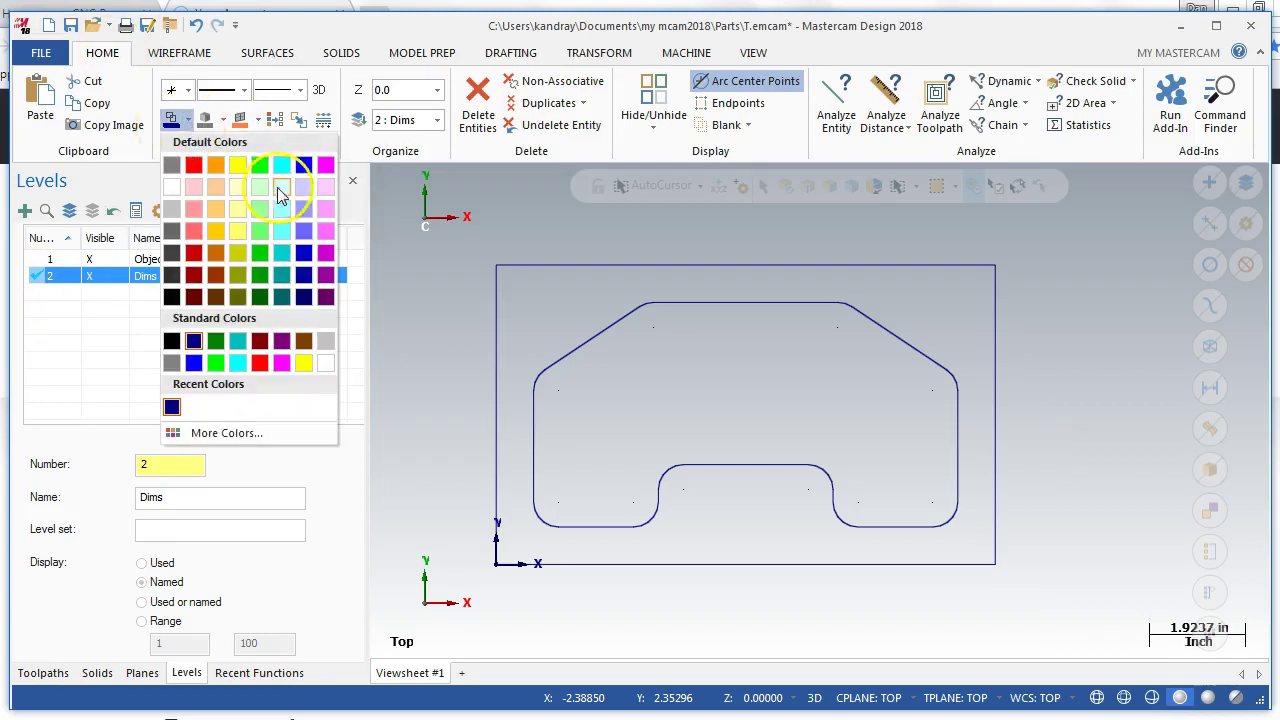
{"action": "left_click", "coordinate": [325, 254]}
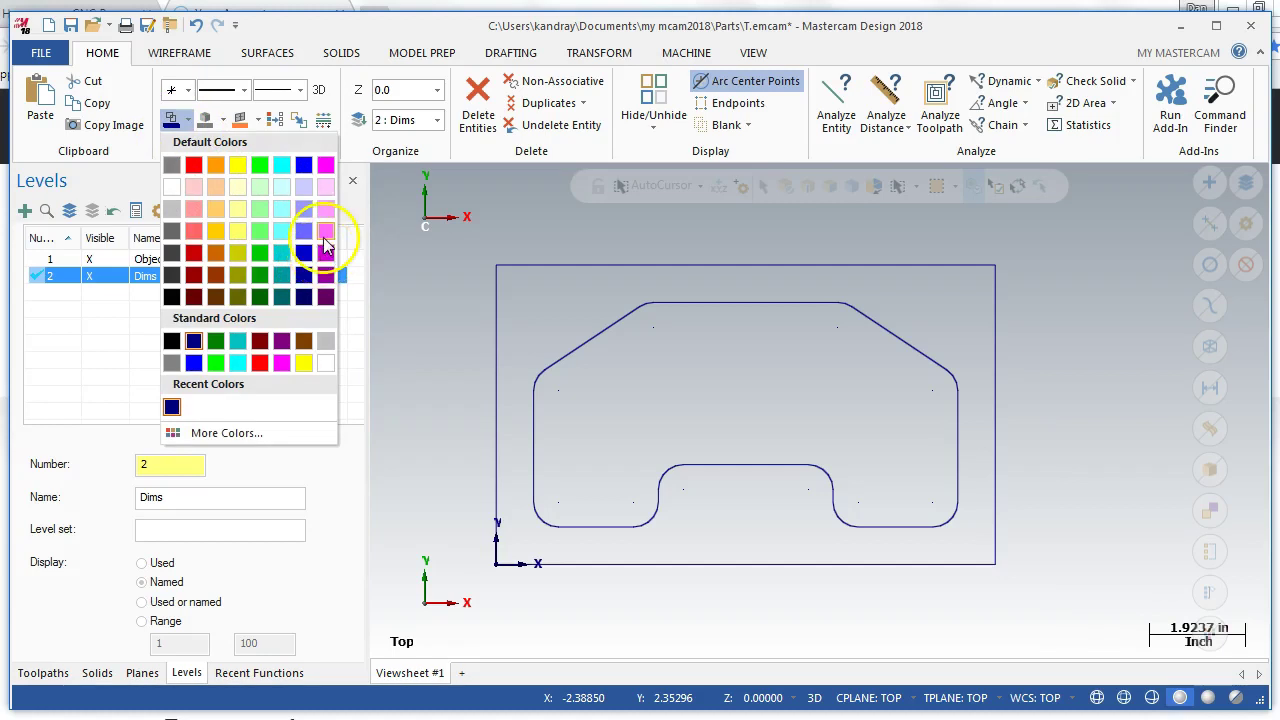
{"action": "left_click", "coordinate": [325, 236]}
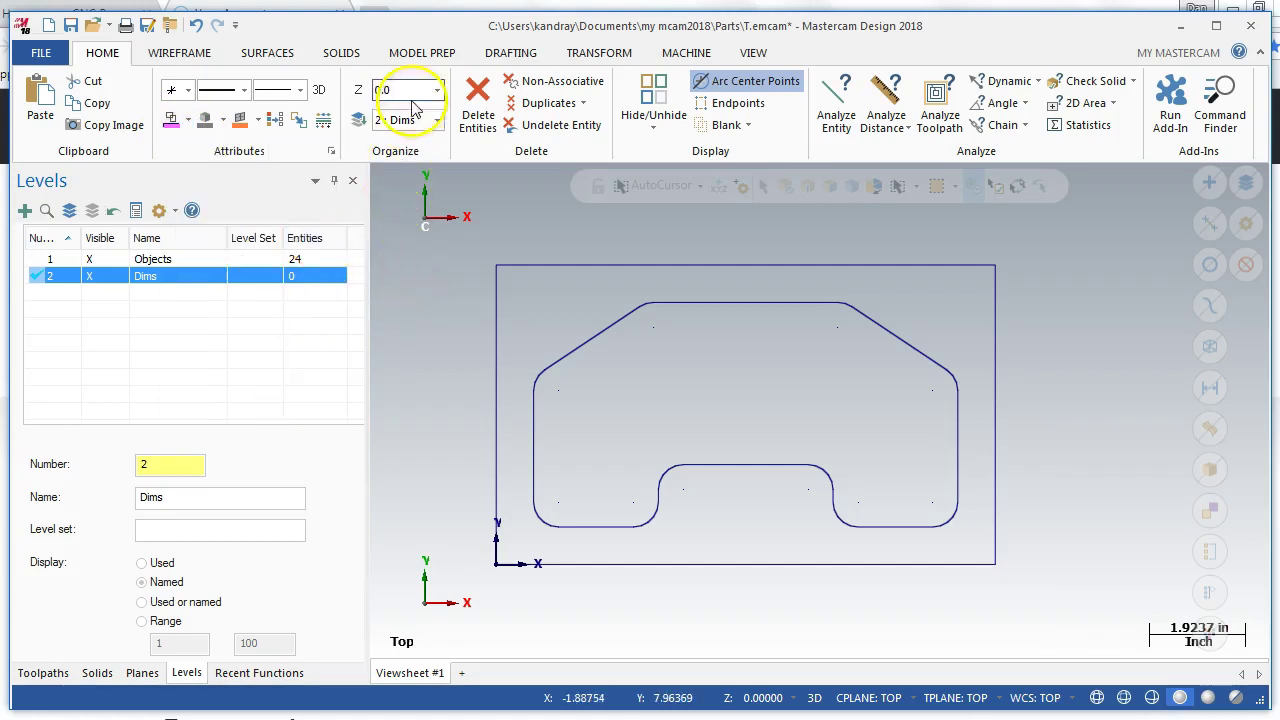
{"action": "left_click", "coordinate": [495, 58]}
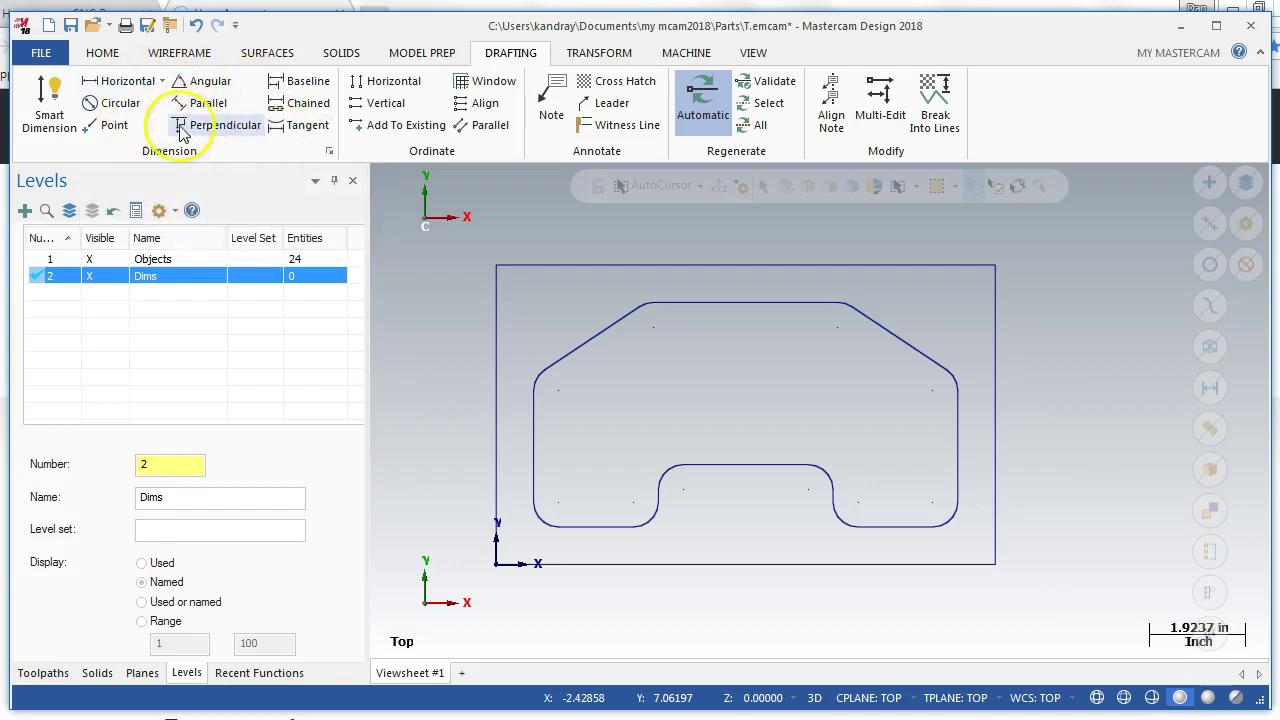
Add a vertical Smart Dimension for the full part height, placed left of the part.
{"action": "left_click", "coordinate": [50, 98]}
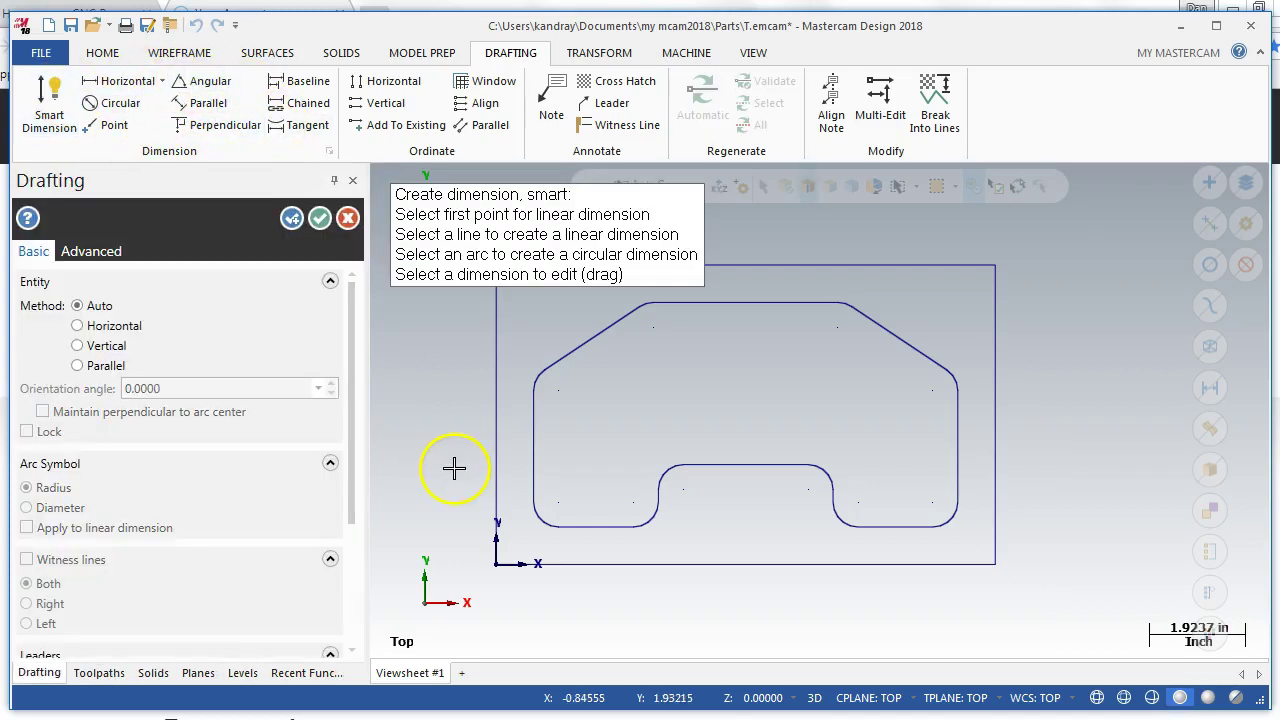
{"action": "left_click", "coordinate": [485, 467]}
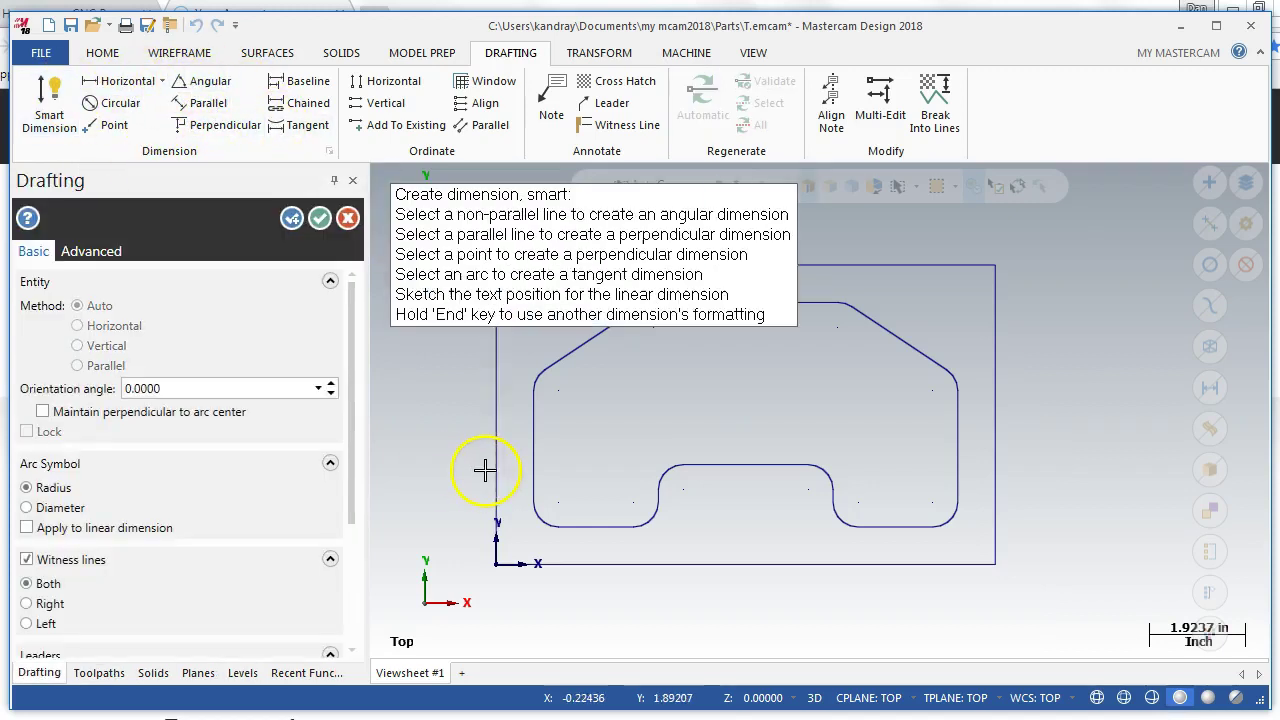
{"action": "left_click", "coordinate": [446, 393]}
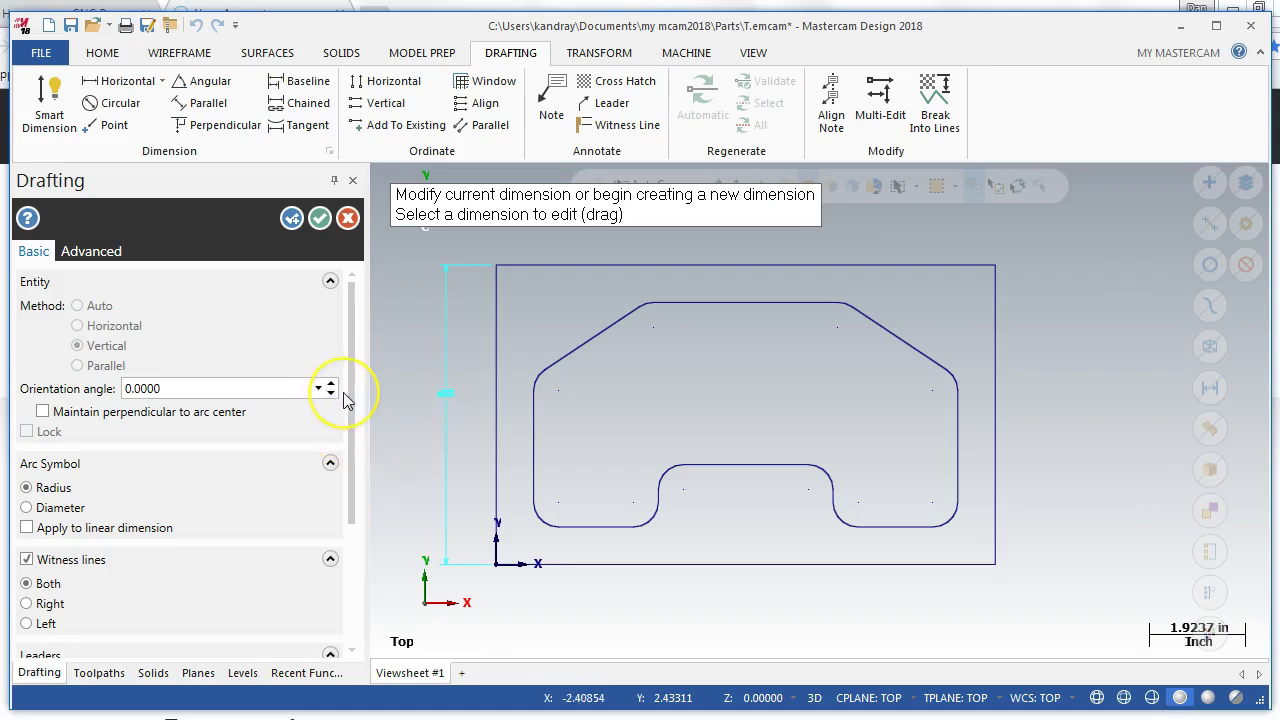
Change the vertical dimension's text height to 0.25.
{"action": "left_click_drag", "start_coordinate": [349, 395], "coordinate": [350, 511]}
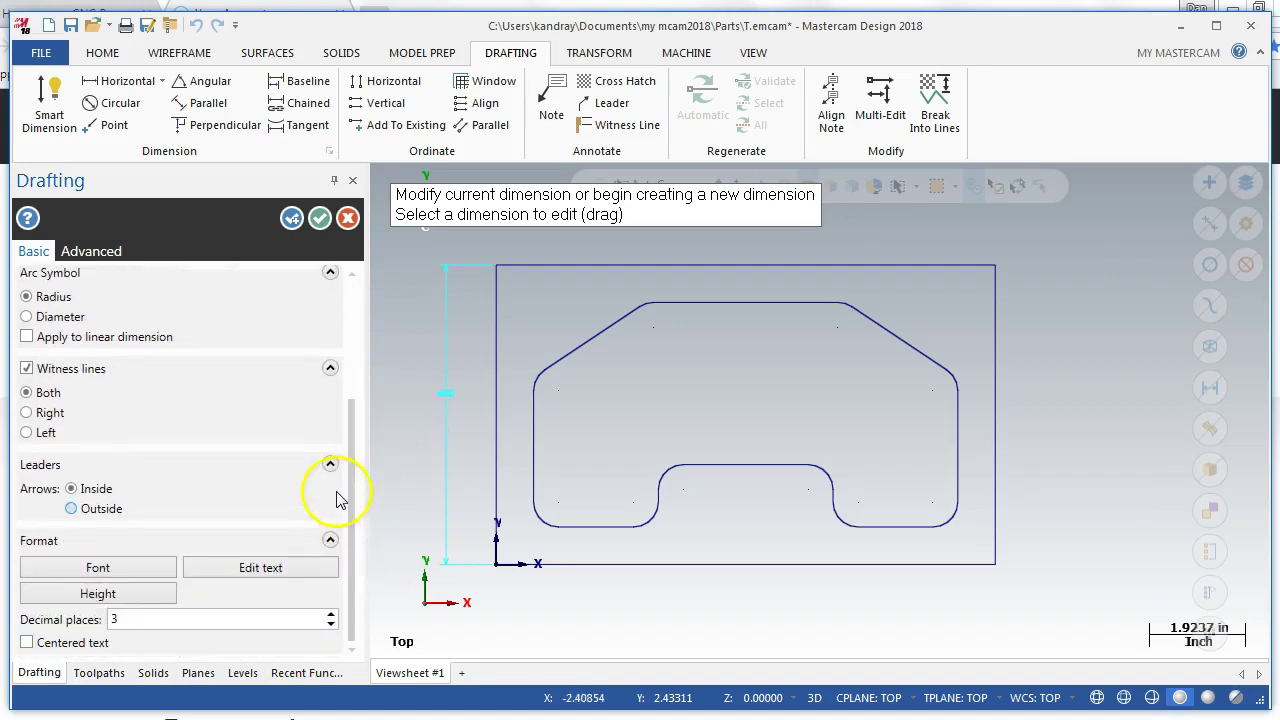
{"action": "left_click", "coordinate": [110, 594]}
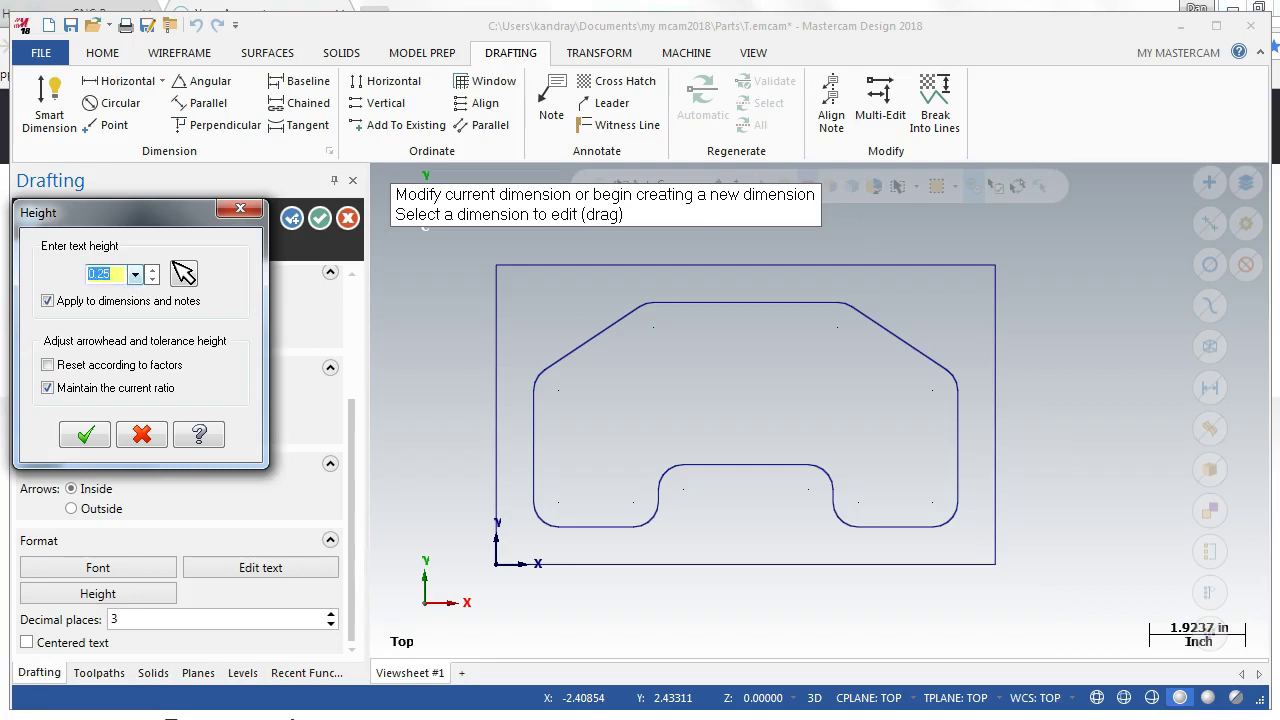
{"action": "left_click", "coordinate": [85, 438]}
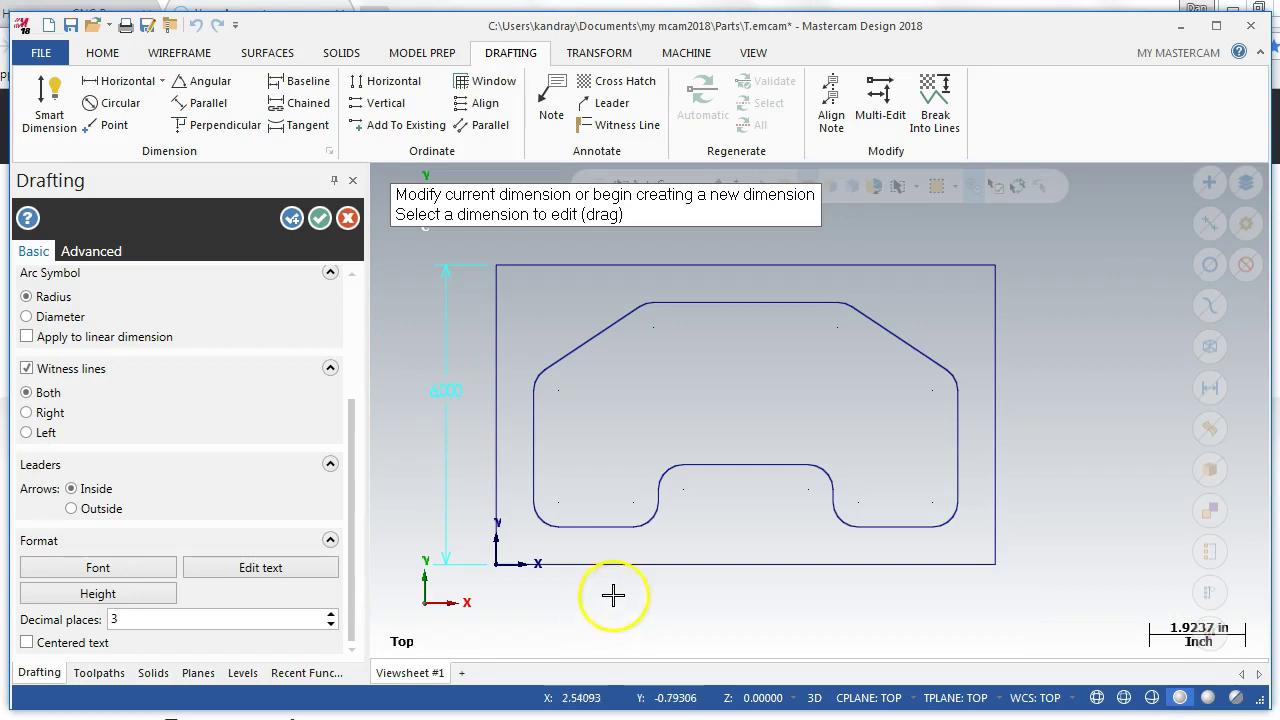
Move the 6.000 height dimension farther left of the part and commit it in magenta.
{"action": "left_click", "coordinate": [665, 604]}
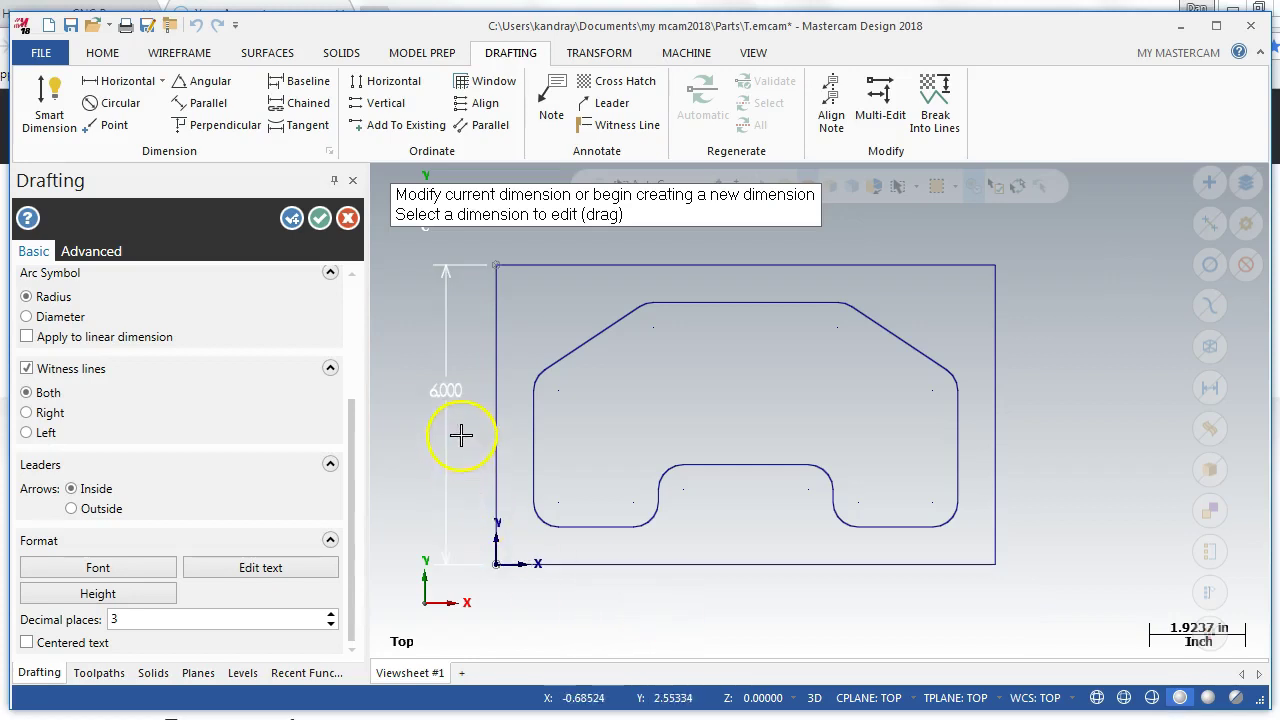
{"action": "left_click", "coordinate": [569, 472]}
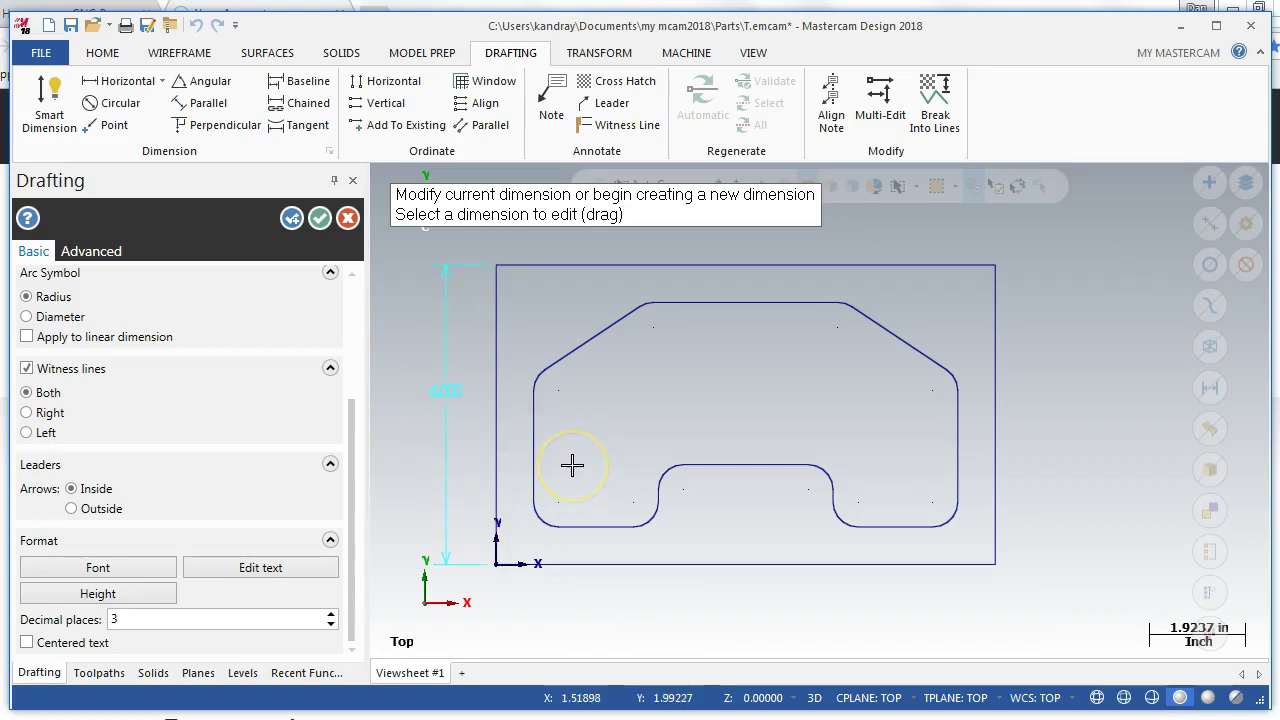
{"action": "middle_click_drag", "start_coordinate": [571, 463], "coordinate": [743, 463]}
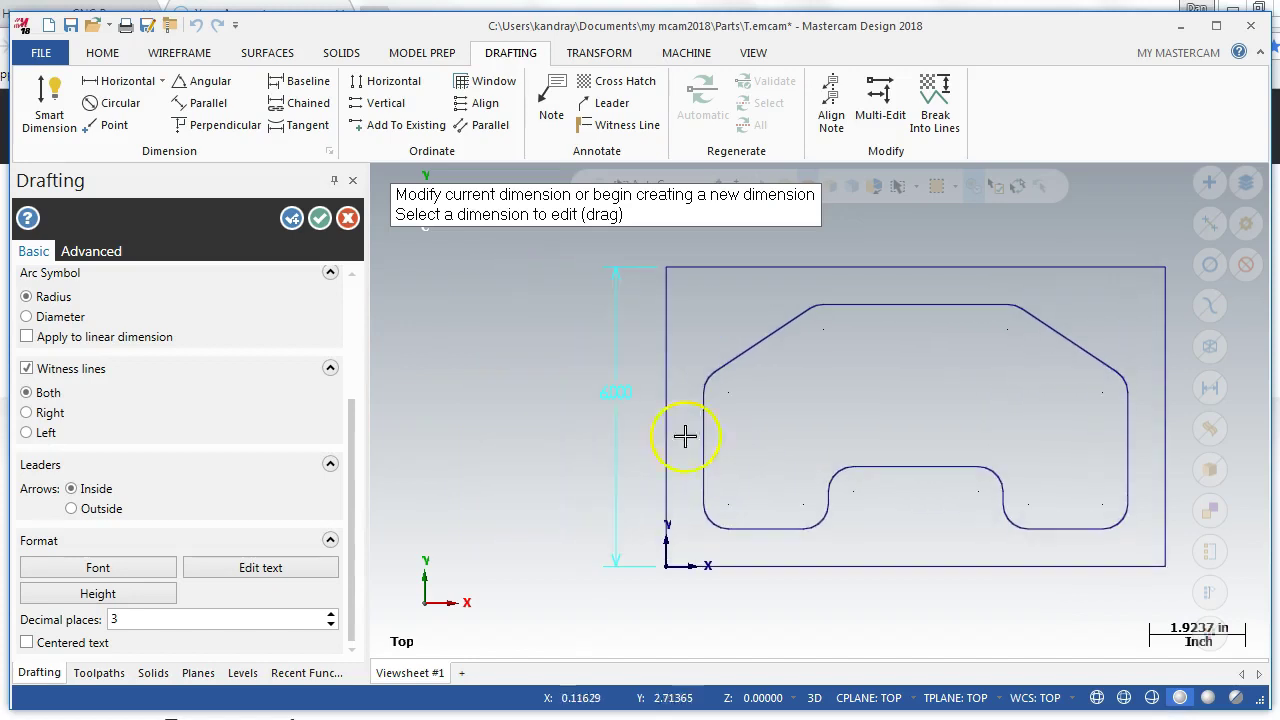
{"action": "left_click", "coordinate": [606, 403]}
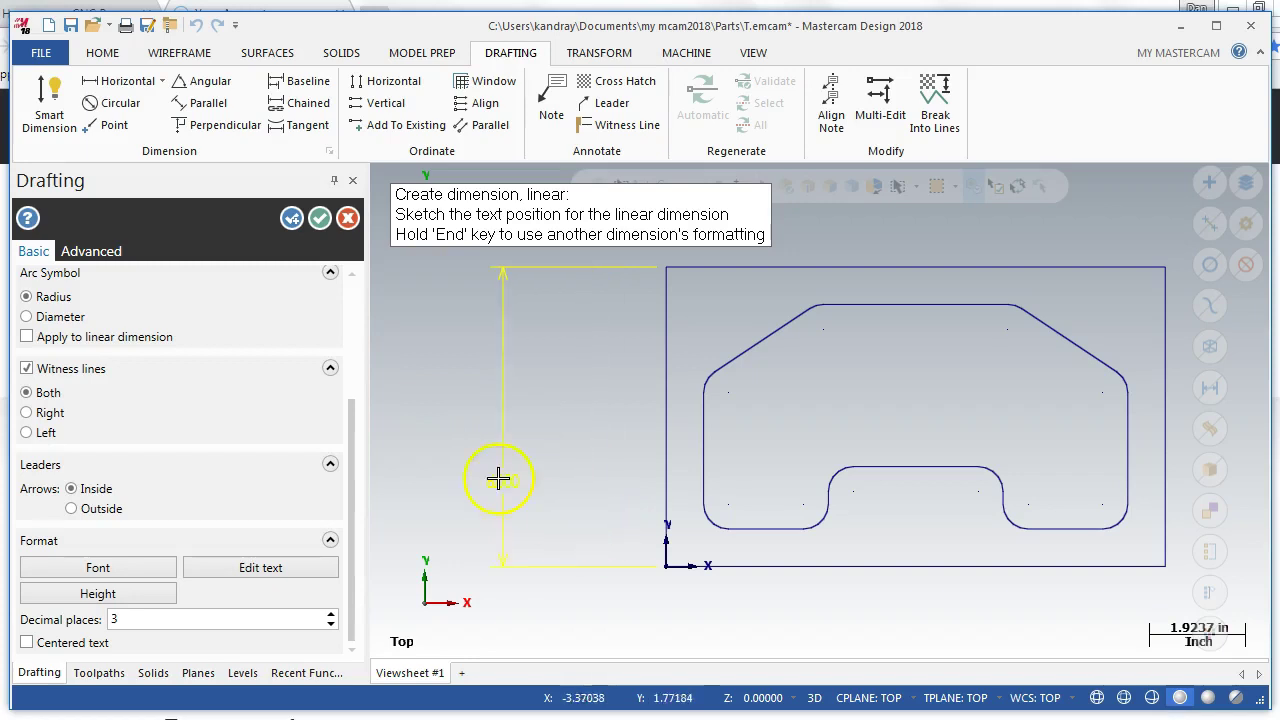
{"action": "left_click", "coordinate": [502, 424]}
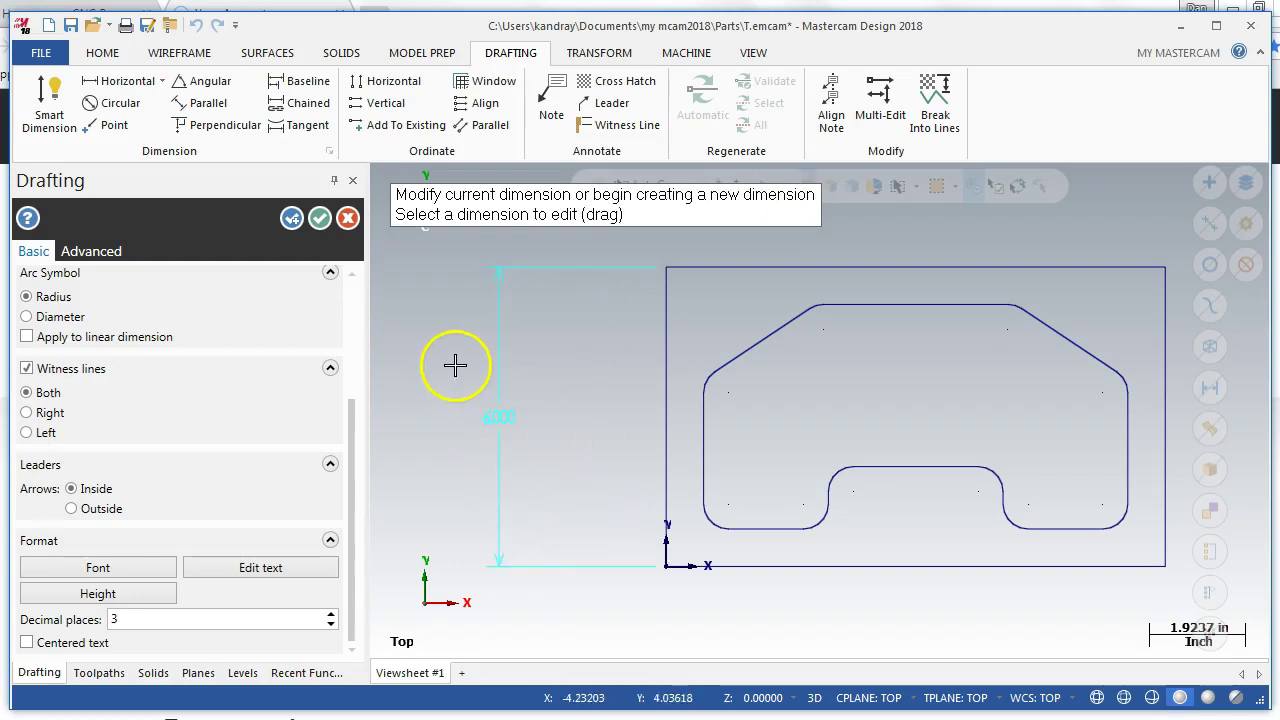
{"action": "left_click", "coordinate": [316, 226]}
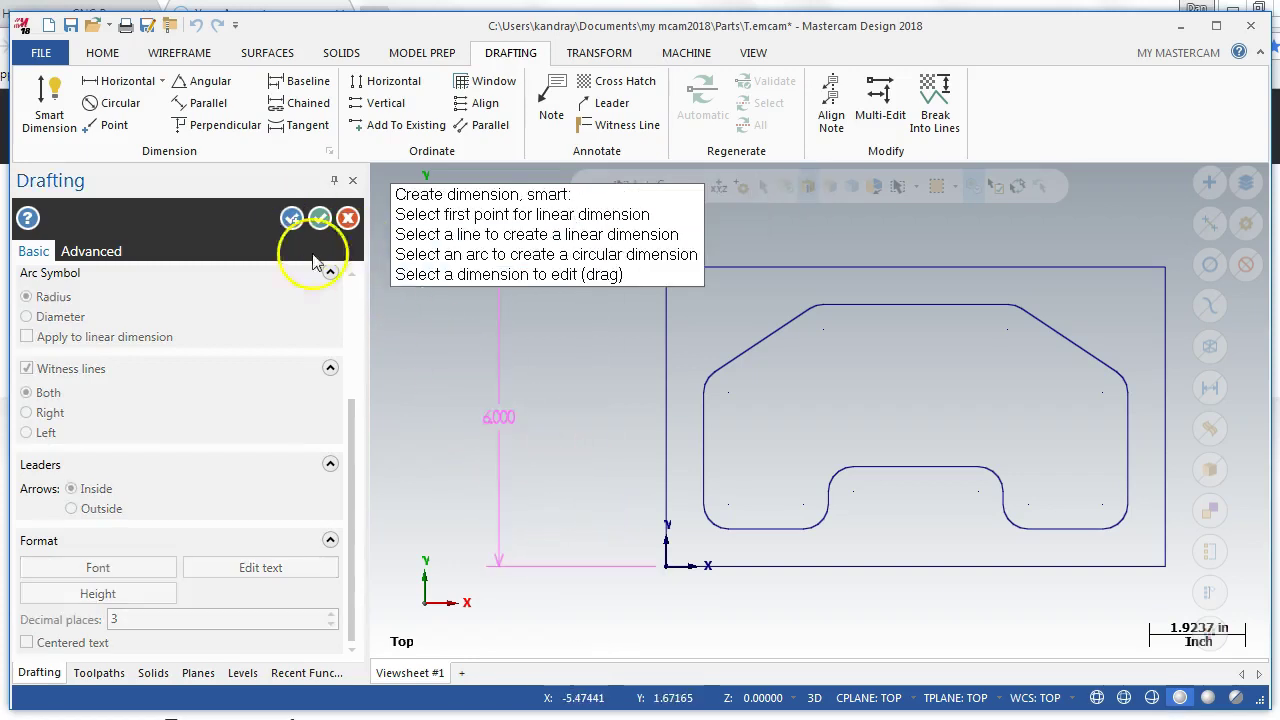
Dimension 0.750 and 2.000 vertically from the part origin, placing text left of the part.
{"action": "left_click", "coordinate": [665, 566]}
{"action": "left_click", "coordinate": [729, 533]}
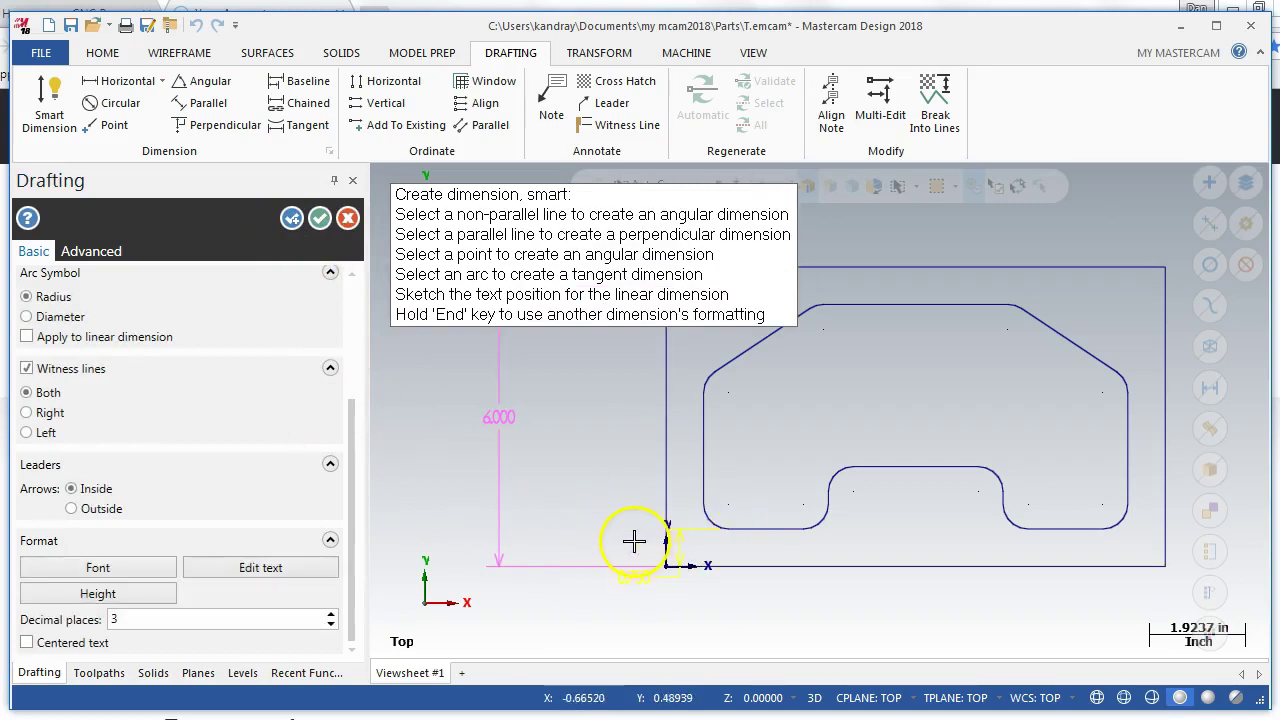
{"action": "left_click", "coordinate": [595, 586]}
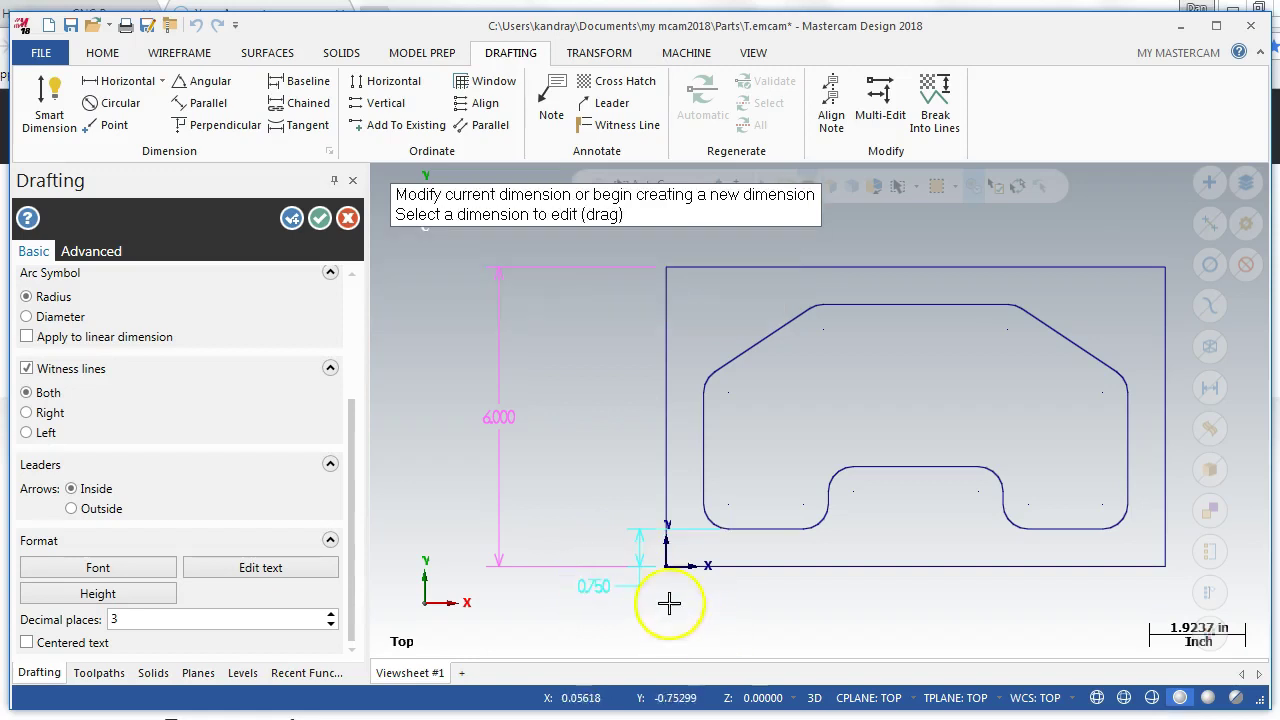
{"action": "left_click", "coordinate": [666, 566]}
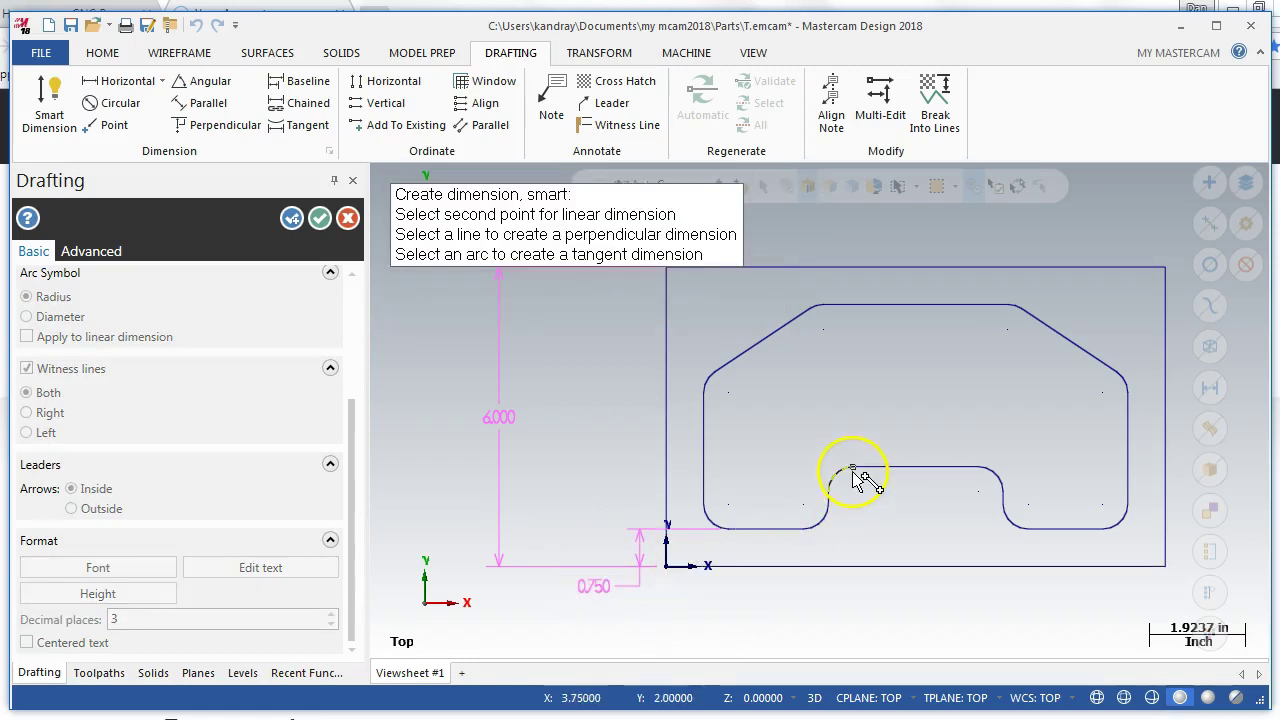
{"action": "left_click", "coordinate": [855, 474]}
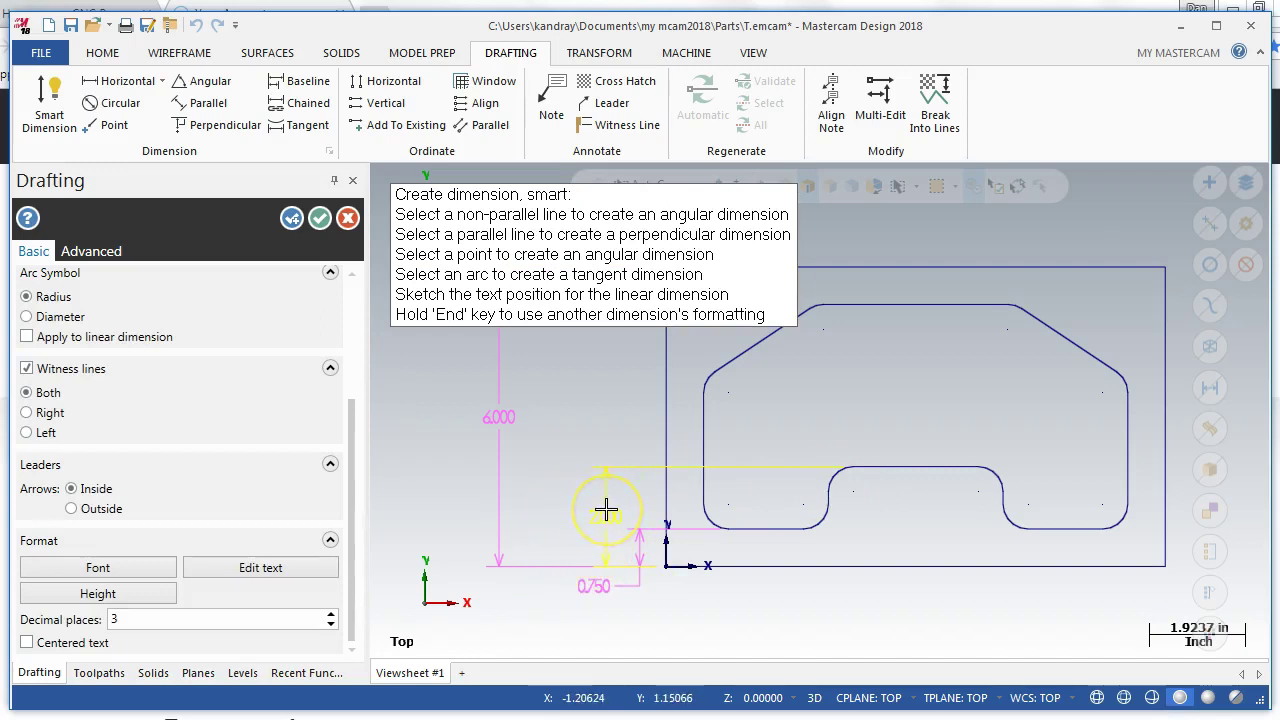
{"action": "left_click", "coordinate": [605, 510]}
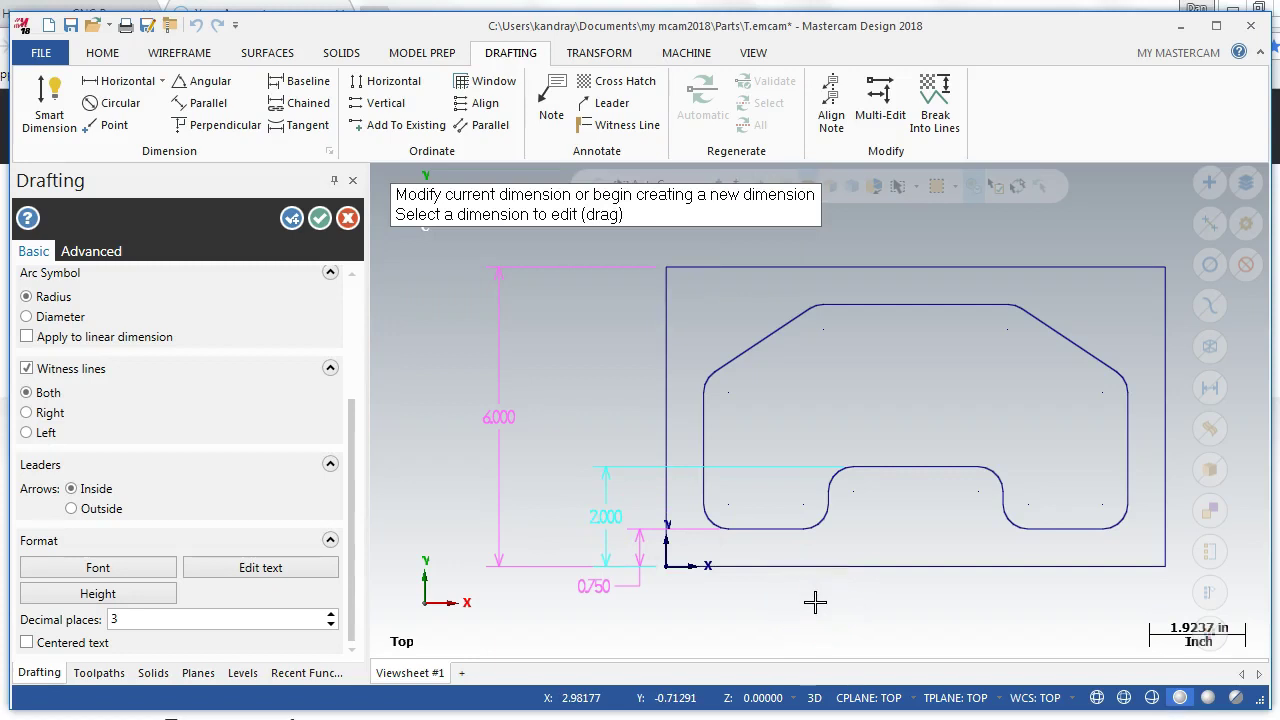
Add a vertical dimension from the origin to the upper-left corner.
{"action": "left_click", "coordinate": [667, 566]}
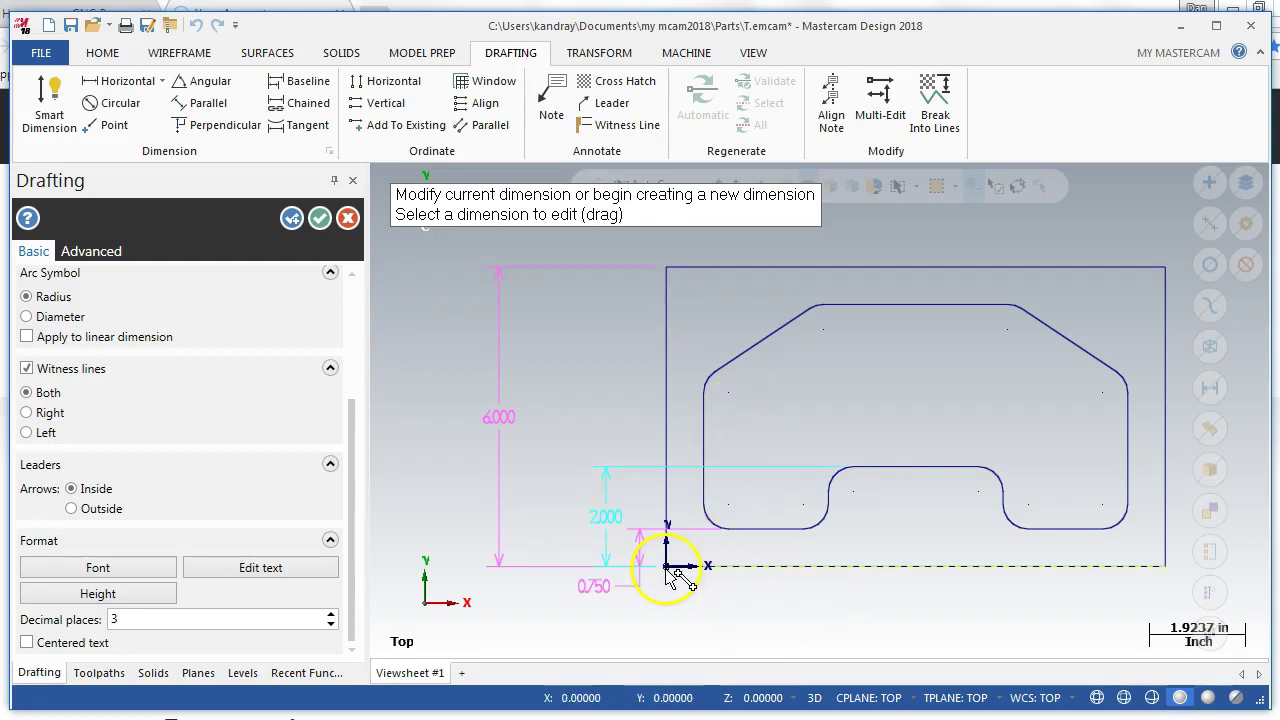
{"action": "left_click", "coordinate": [667, 566]}
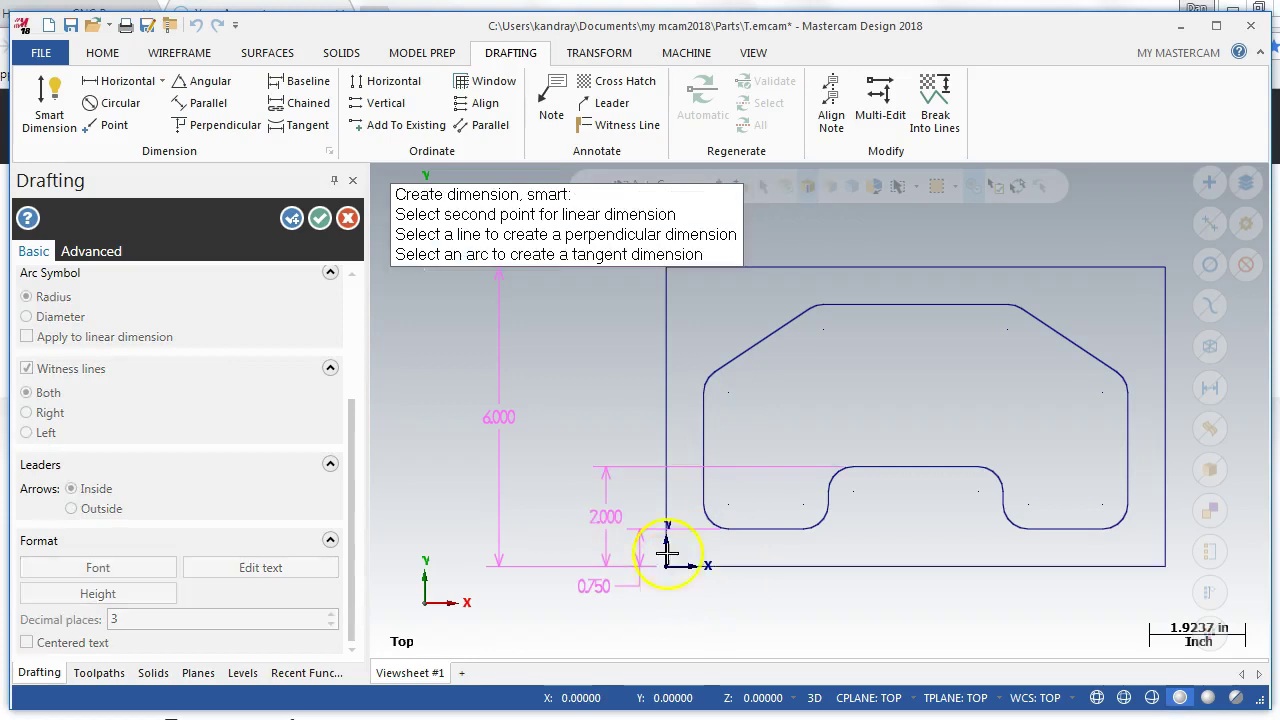
{"action": "left_click", "coordinate": [728, 395]}
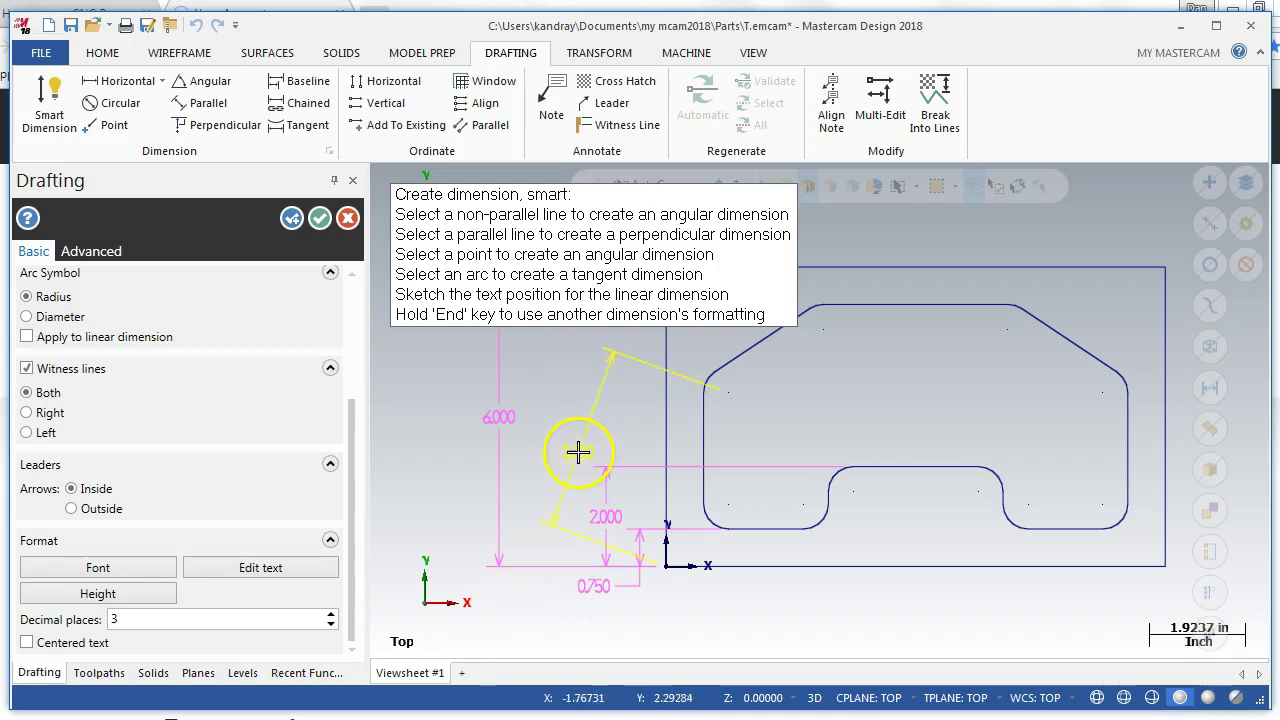
{"action": "left_click", "coordinate": [513, 625]}
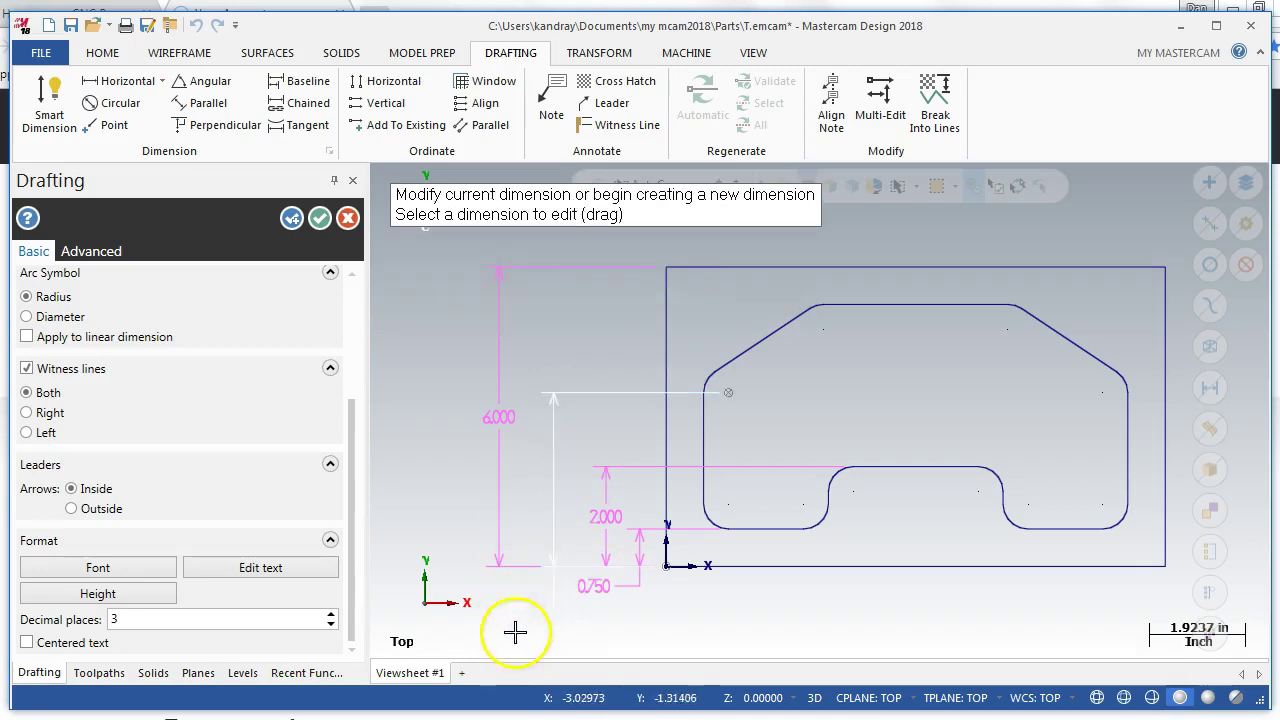
Place the 3.482 dimension beside the 2.000 one, then start another from the origin.
{"action": "left_click", "coordinate": [512, 616]}
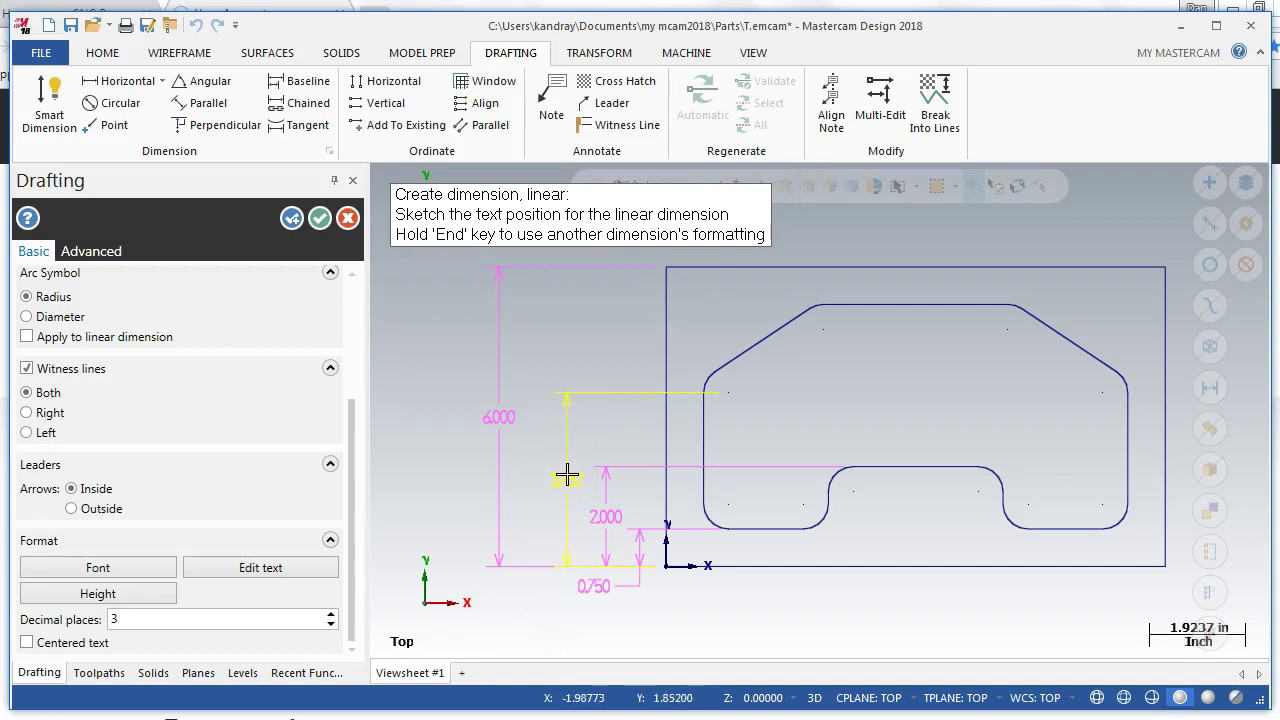
{"action": "left_click", "coordinate": [567, 476]}
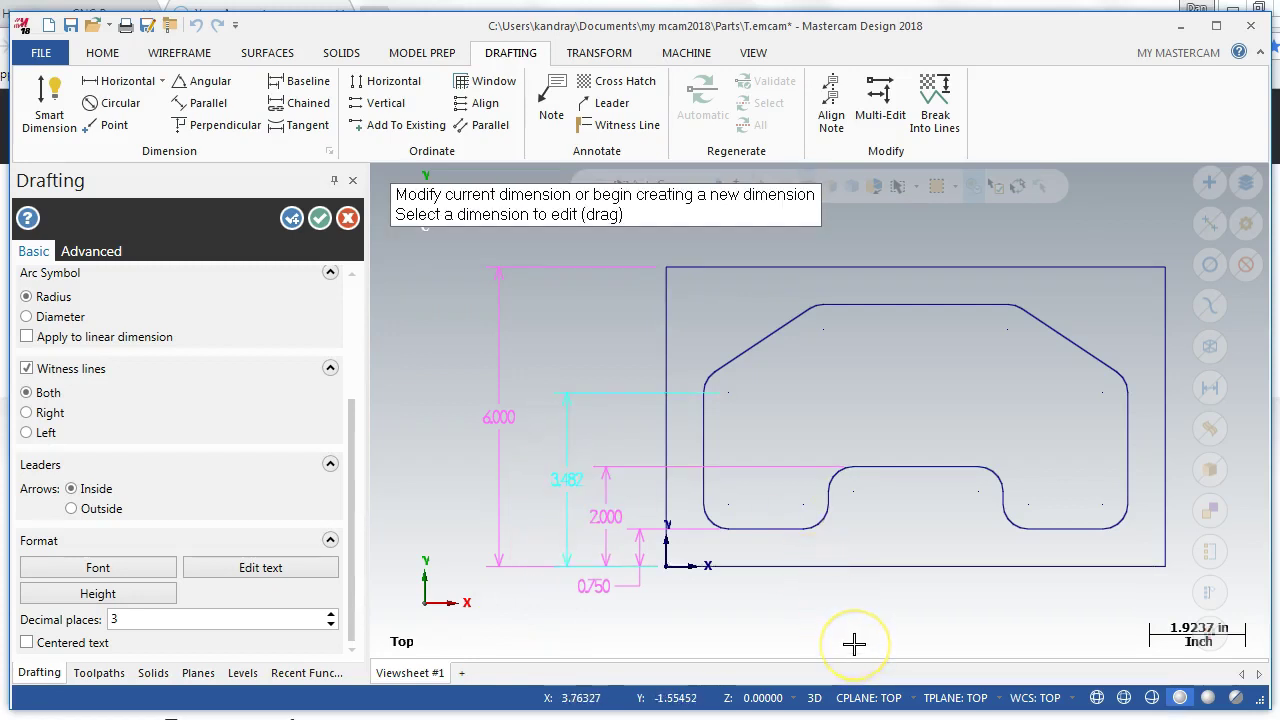
{"action": "left_click", "coordinate": [690, 580]}
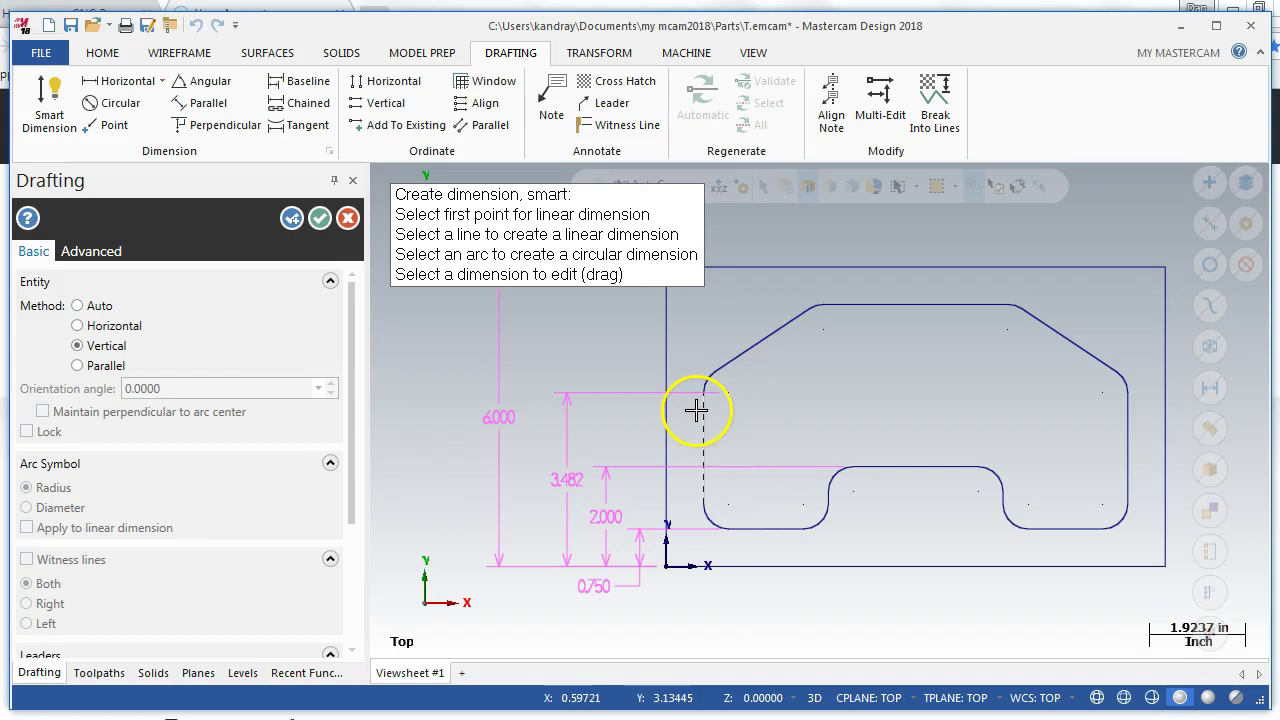
{"action": "left_click", "coordinate": [667, 566]}
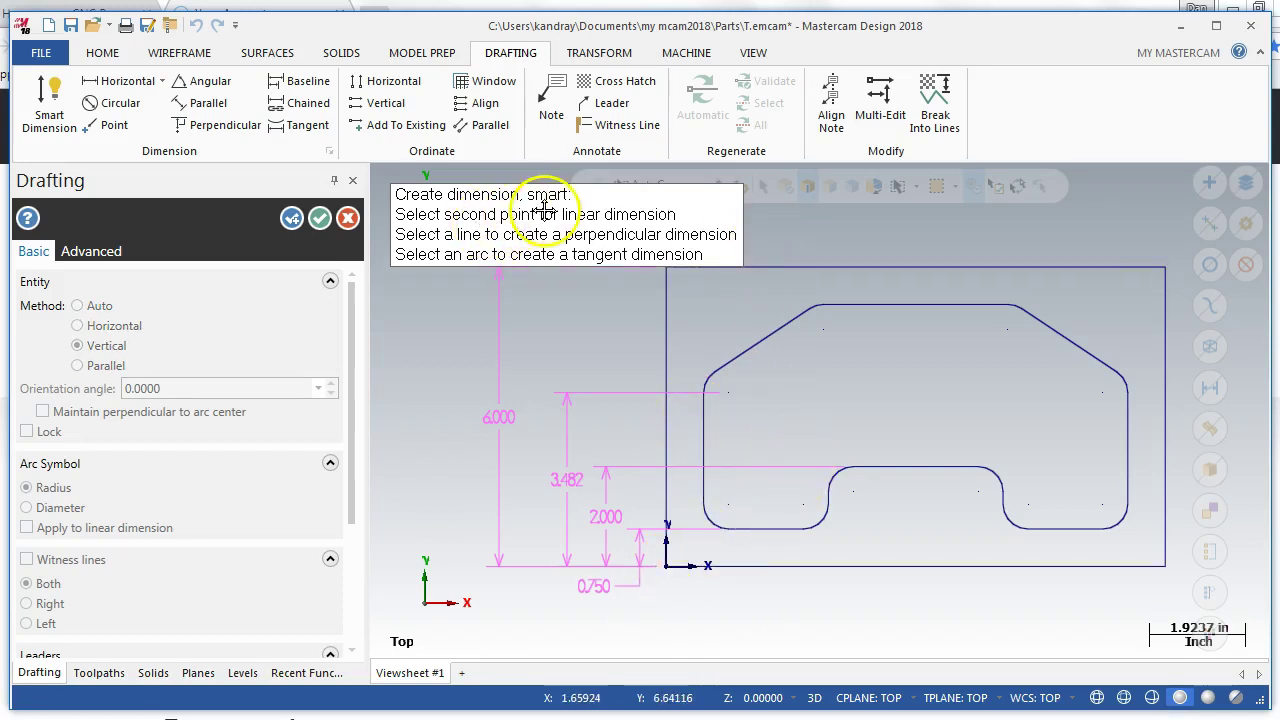
{"action": "left_click_drag", "start_coordinate": [557, 194], "coordinate": [969, 566]}
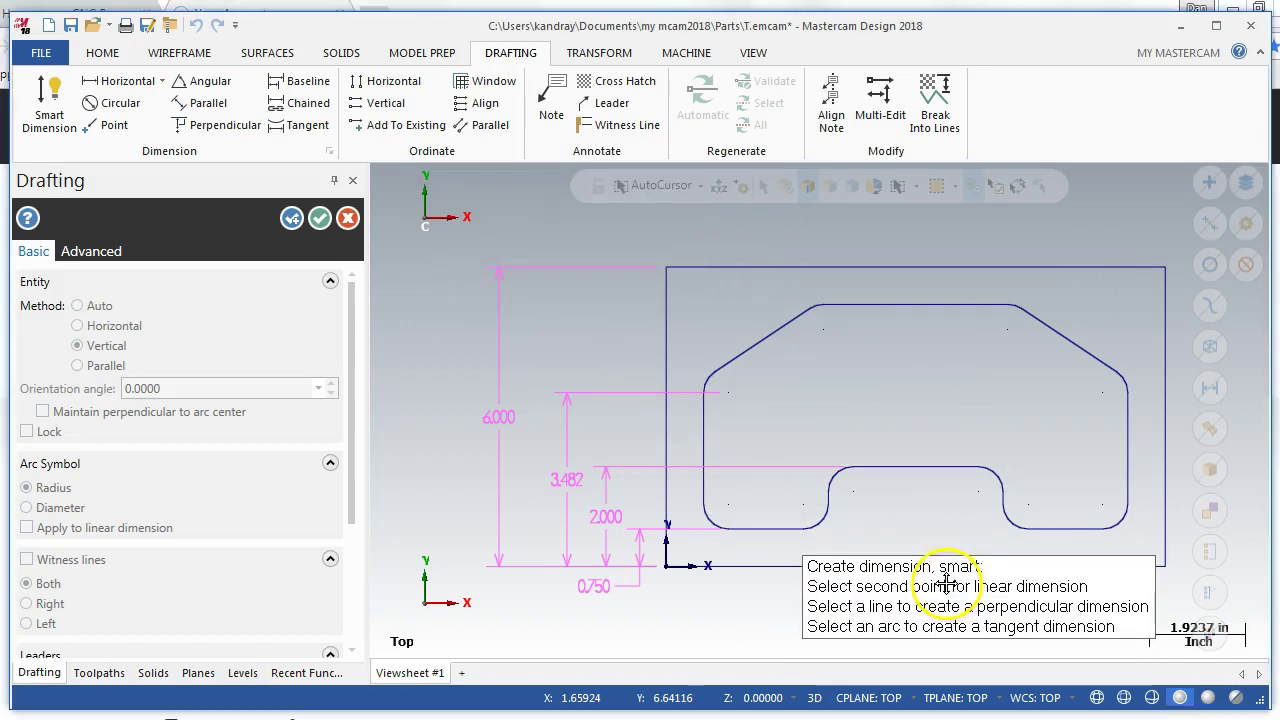
Using Intersection snapping, dimension 3.750 to the left edge of the outline.
{"action": "left_click", "coordinate": [702, 186]}
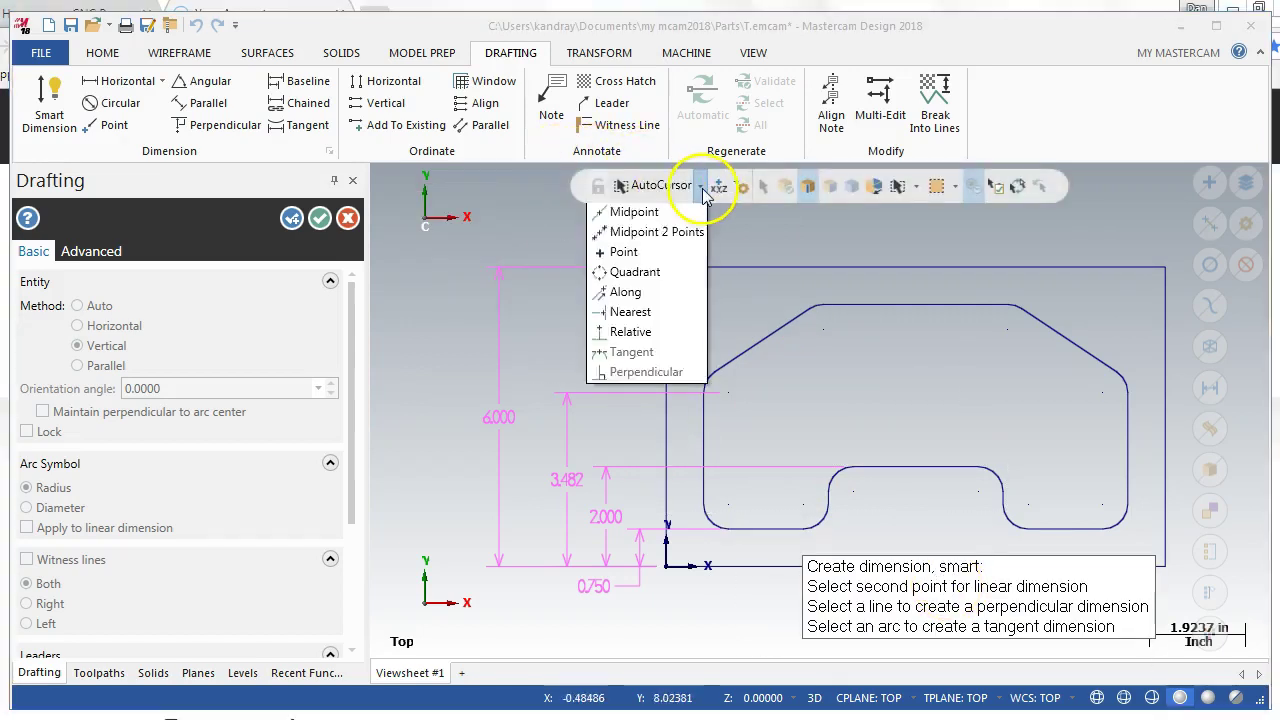
{"action": "left_click", "coordinate": [641, 293]}
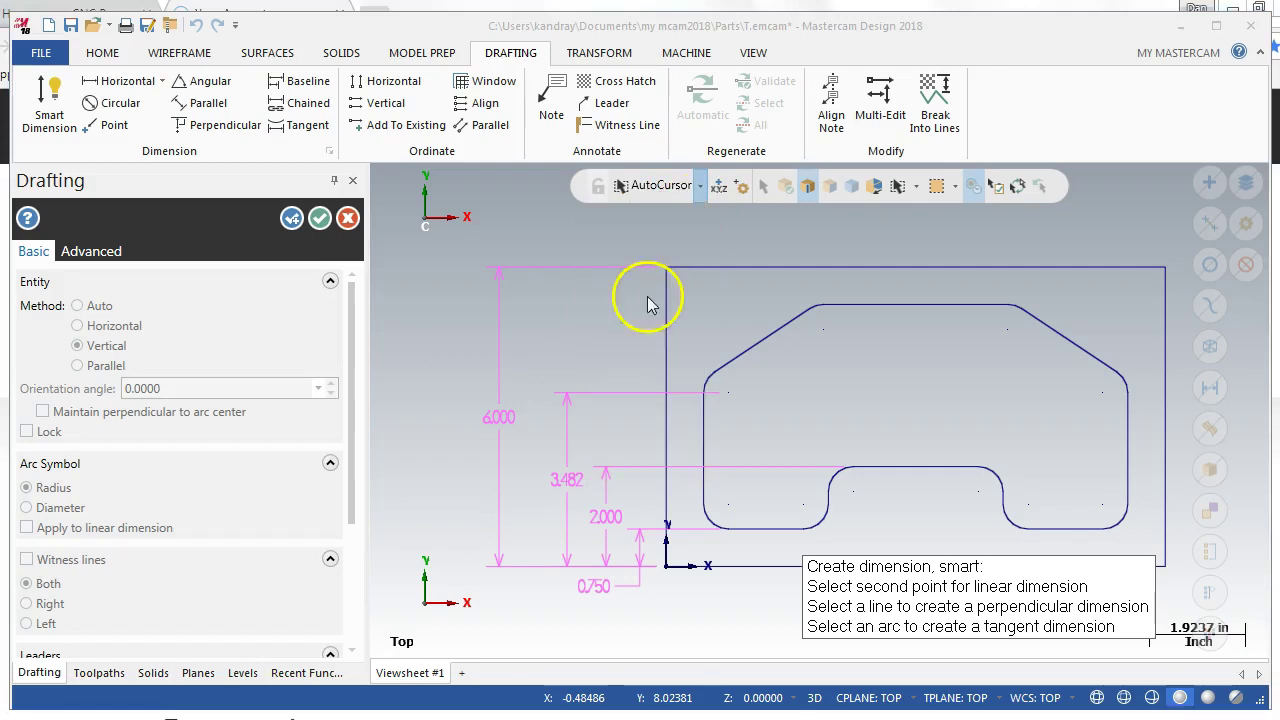
{"action": "left_click", "coordinate": [708, 424]}
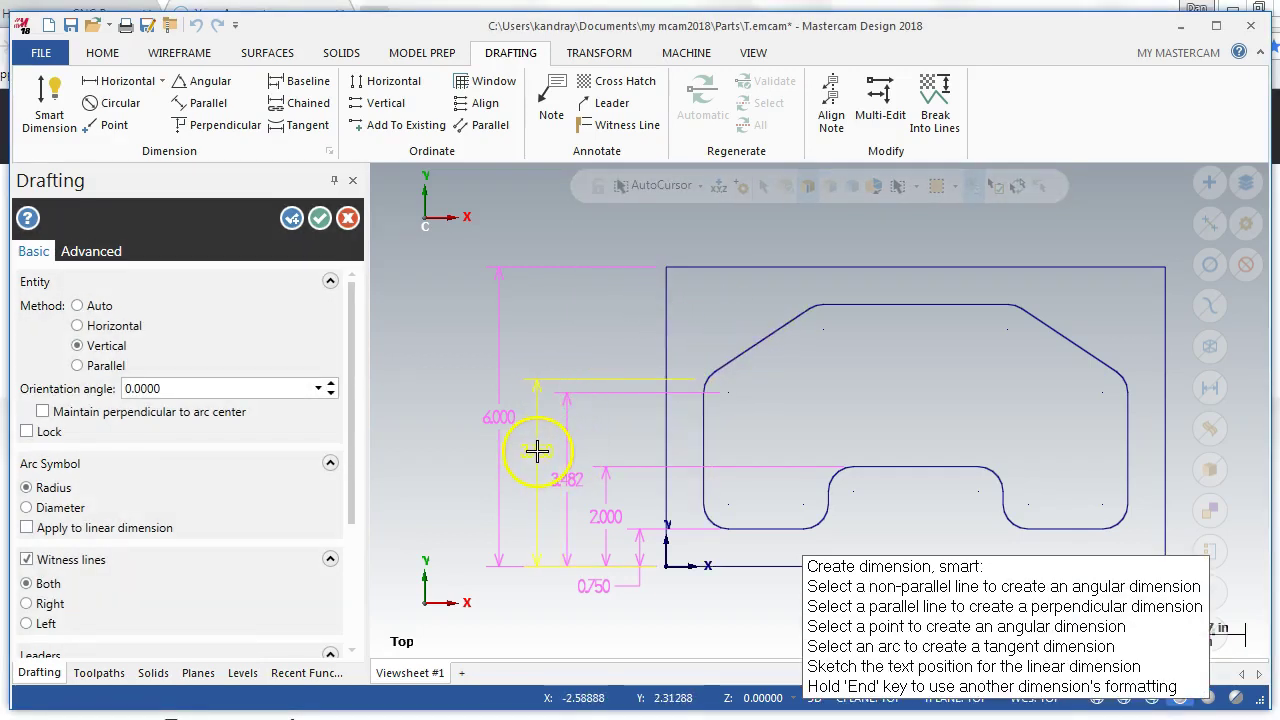
{"action": "left_click", "coordinate": [537, 451]}
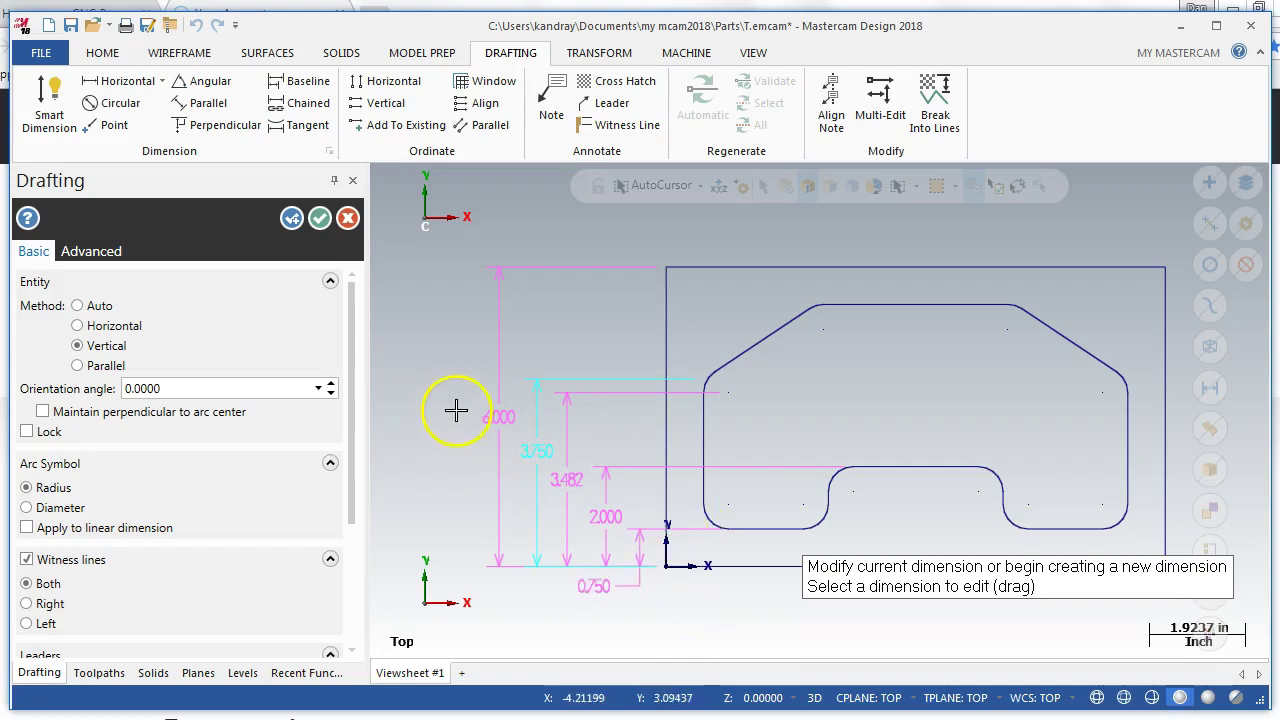
Shift the 6.000 dimension farther left and begin the next dimension from the origin.
{"action": "left_click", "coordinate": [486, 417]}
{"action": "left_click", "coordinate": [443, 422]}
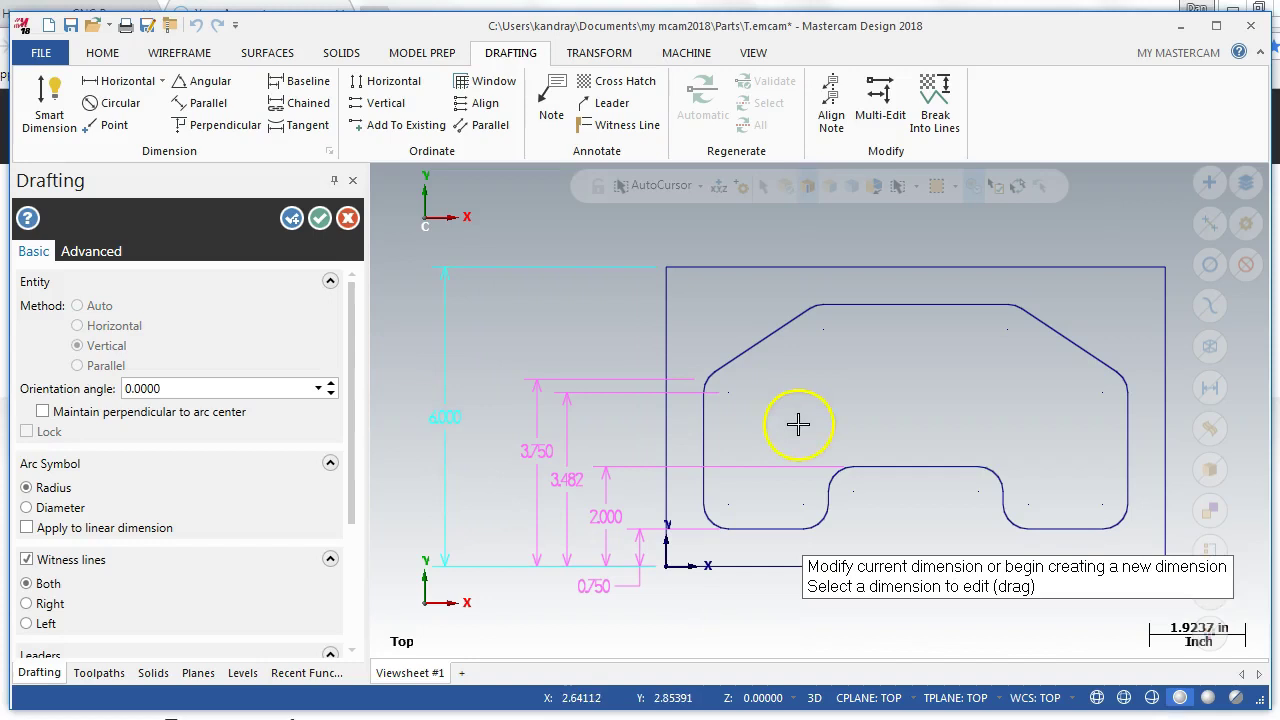
{"action": "left_click", "coordinate": [666, 567]}
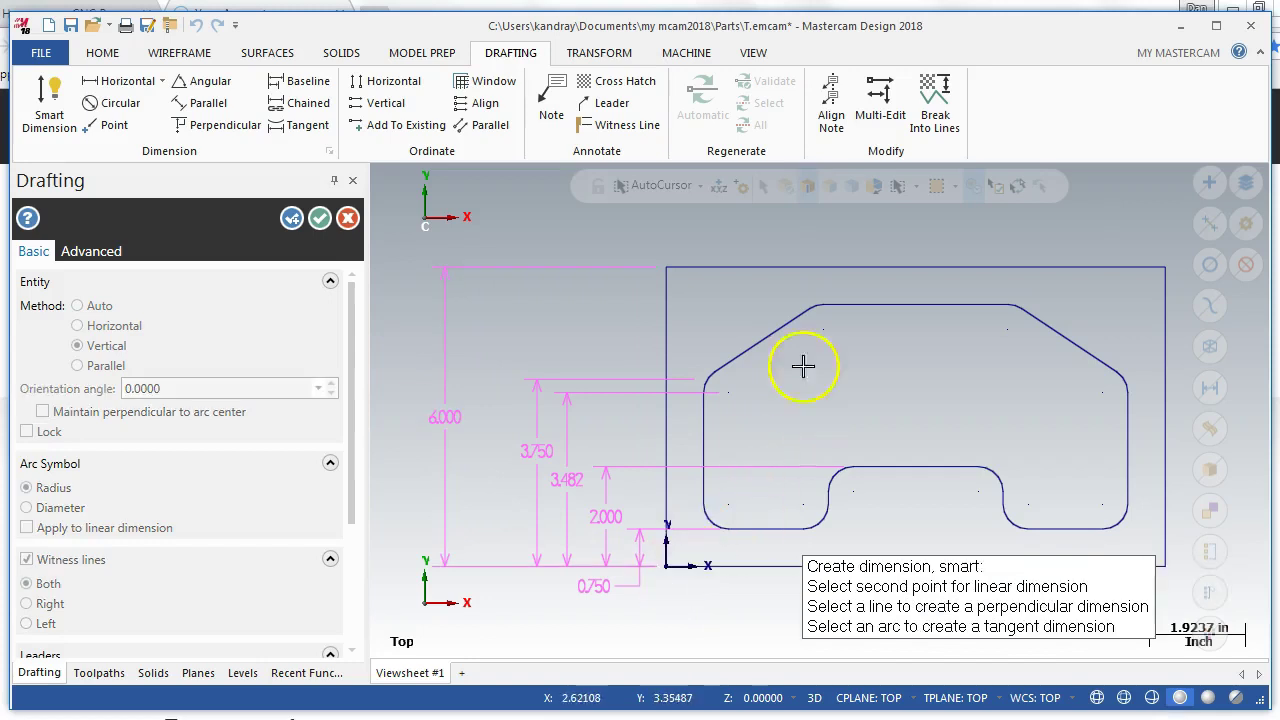
Dimension 5.250 to the top edge of the part and close the Drafting panel.
{"action": "left_click", "coordinate": [831, 302]}
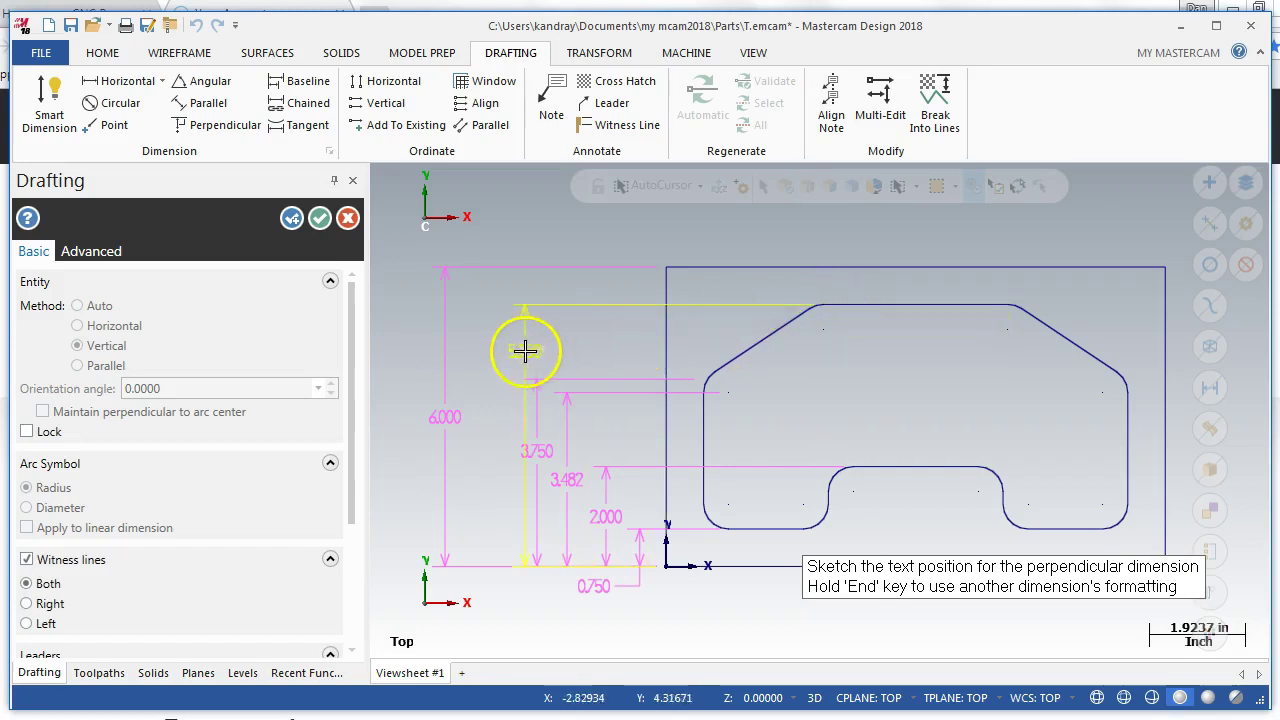
{"action": "left_click", "coordinate": [492, 407]}
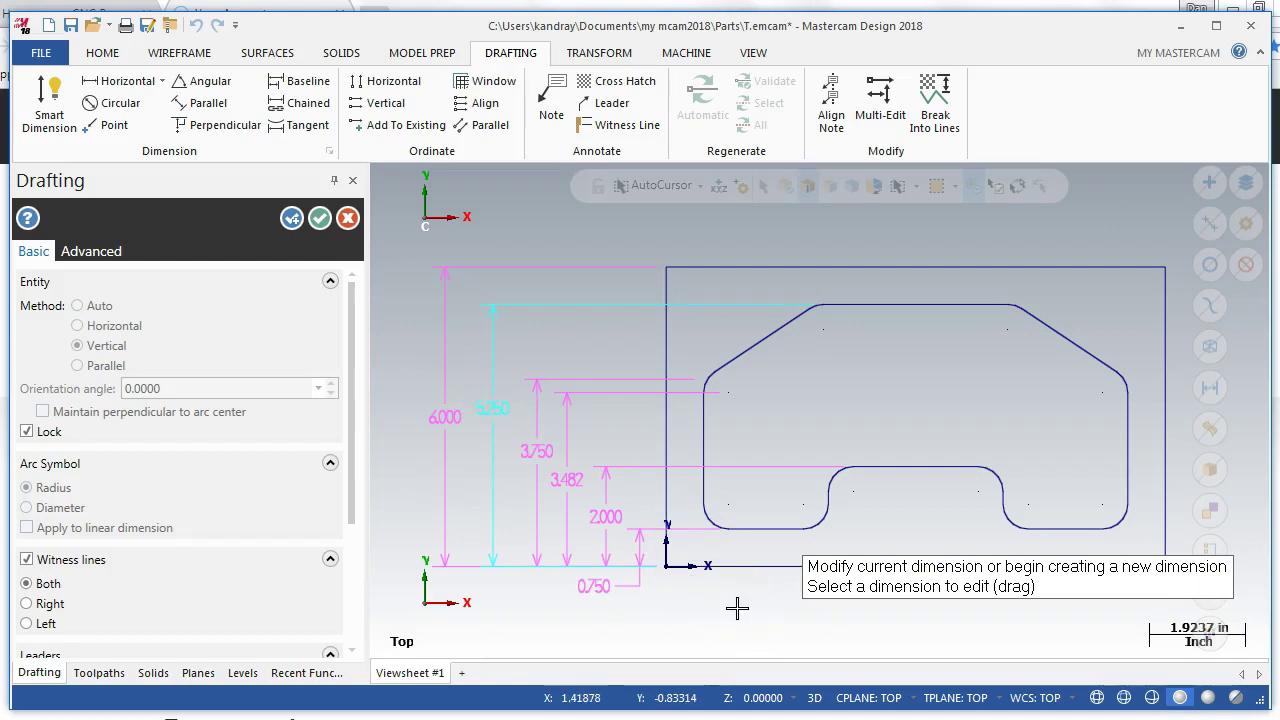
{"action": "left_click", "coordinate": [320, 221]}
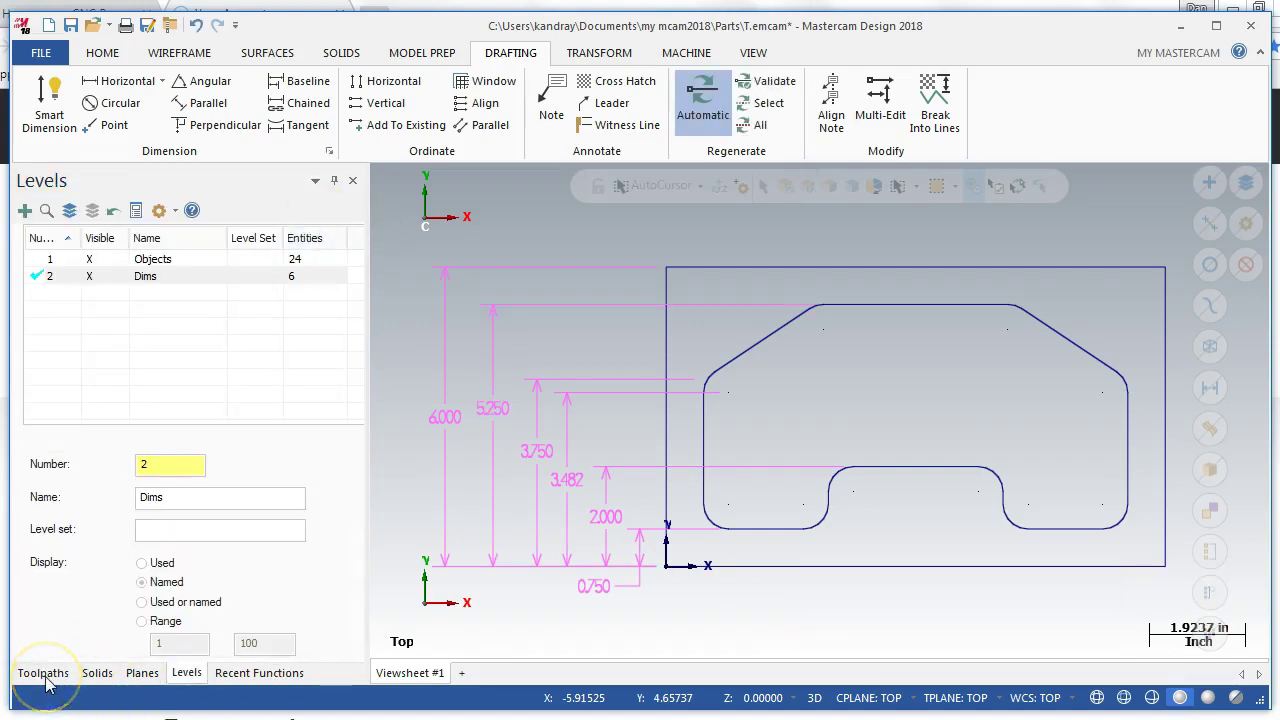